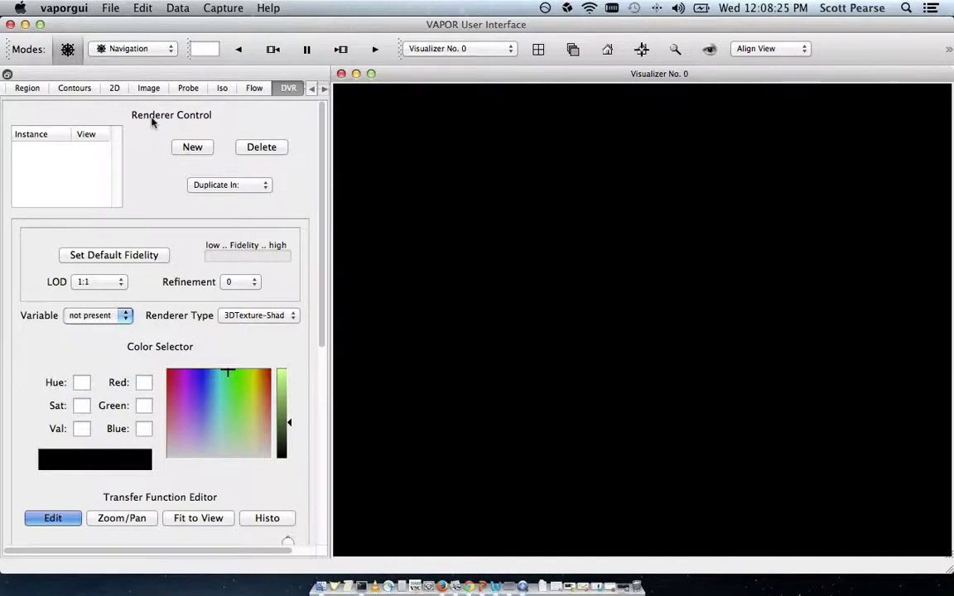
Import WRF-ARW files wrfout_d02_2005-08-29_09 through _12 from the Documents/Data folder
left_click(252, 93)
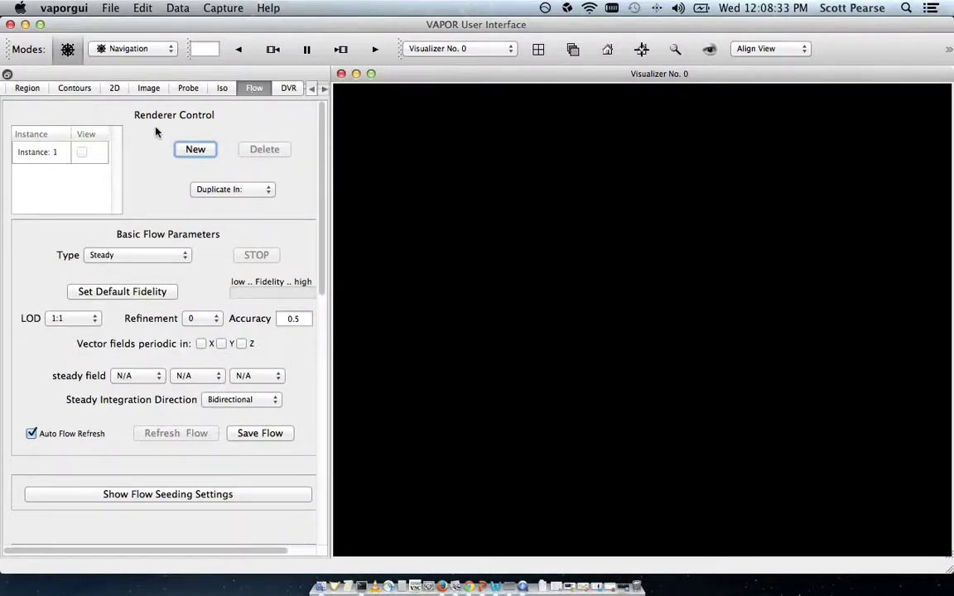
left_click(177, 8)
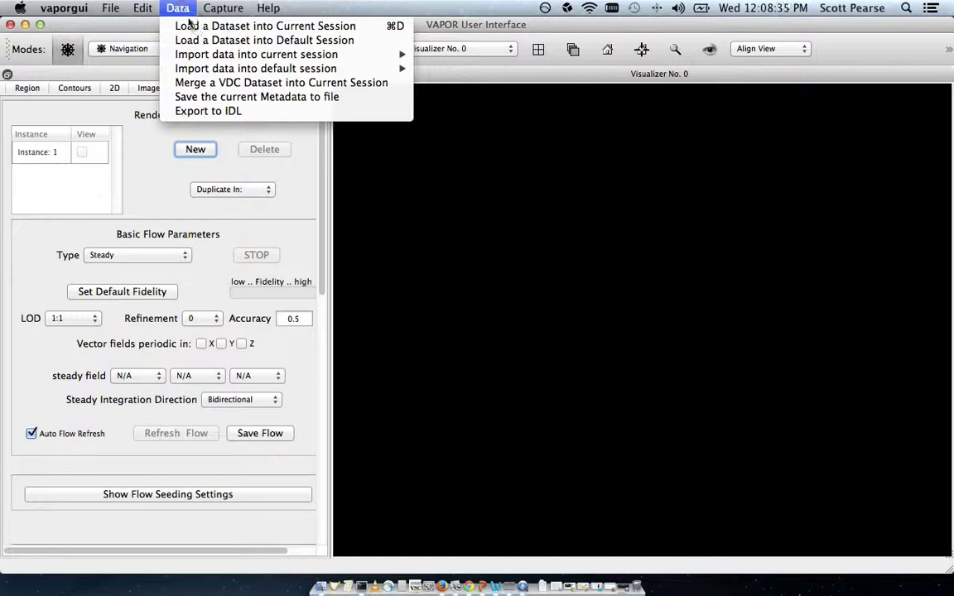
mouse_move(181, 52)
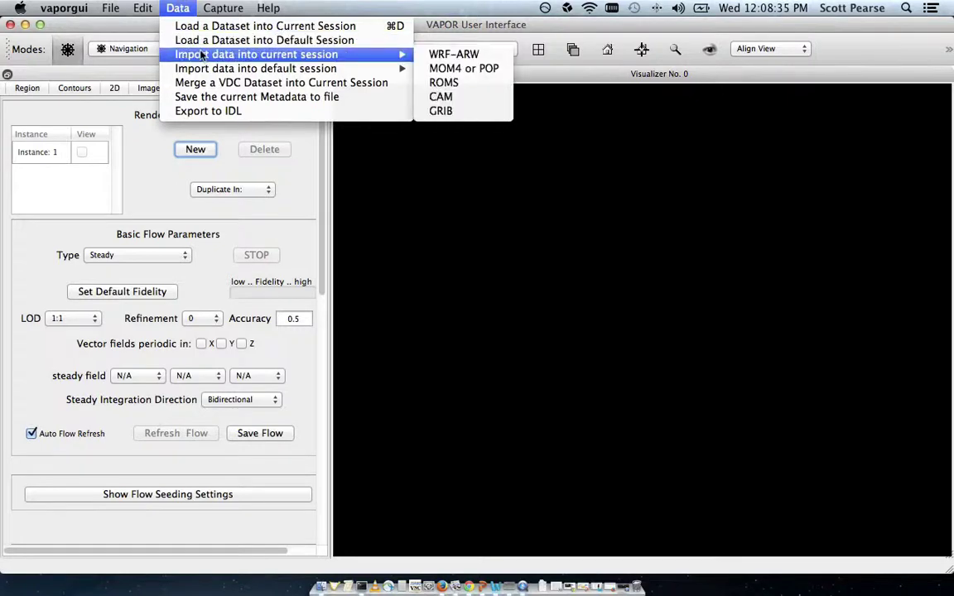
left_click(454, 54)
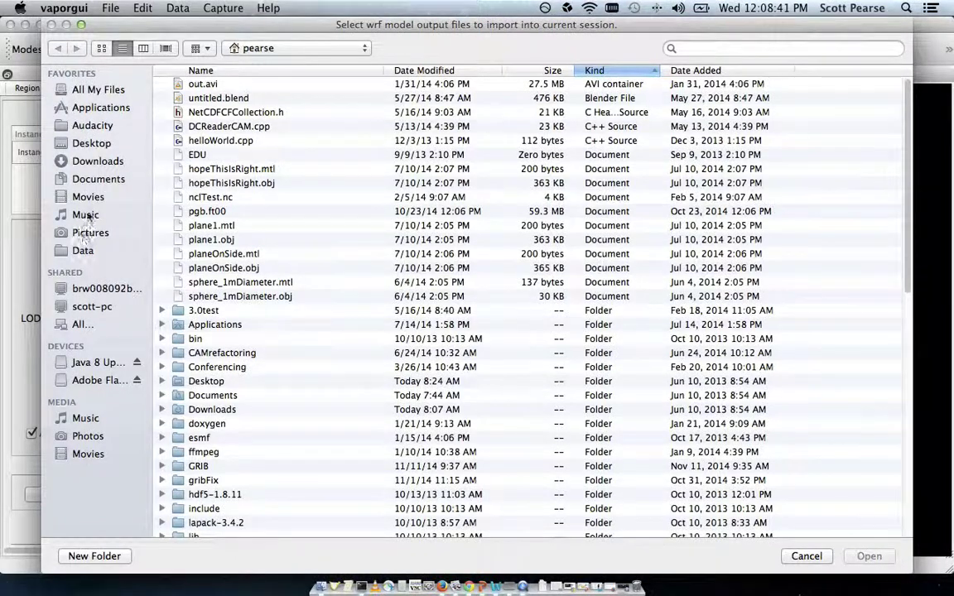
left_click(91, 179)
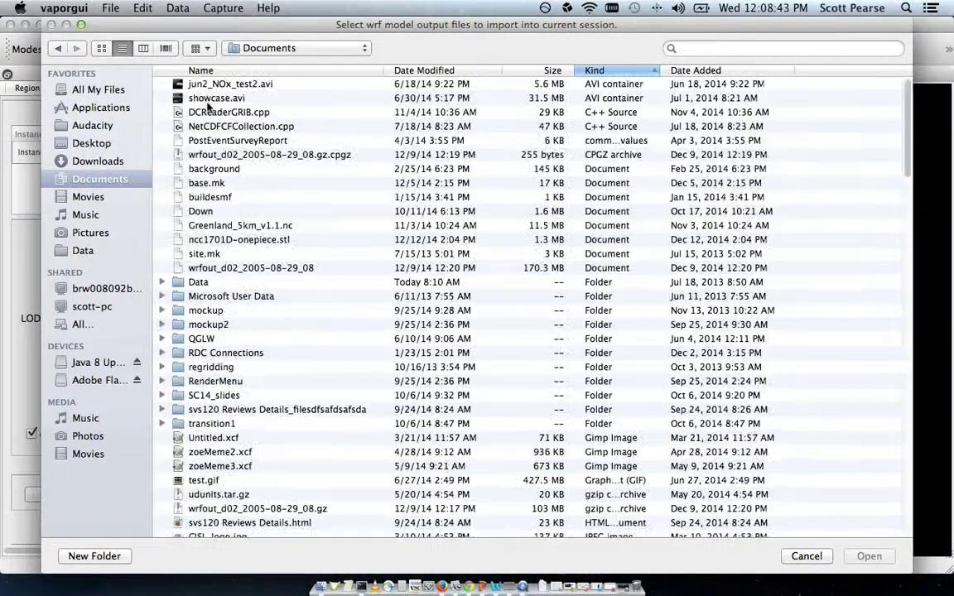
double_click(208, 283)
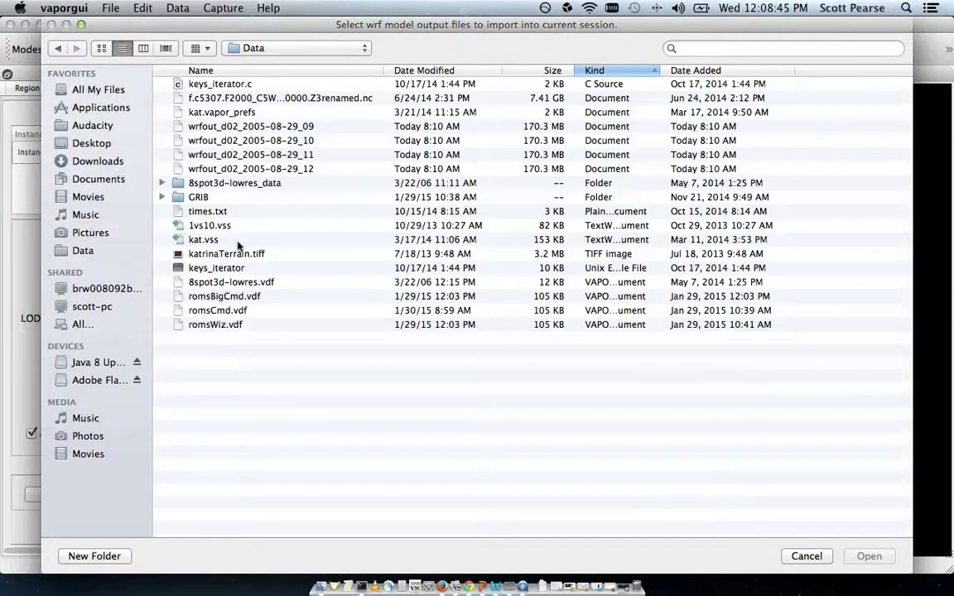
left_click(240, 169)
left_click(226, 124, "shift")
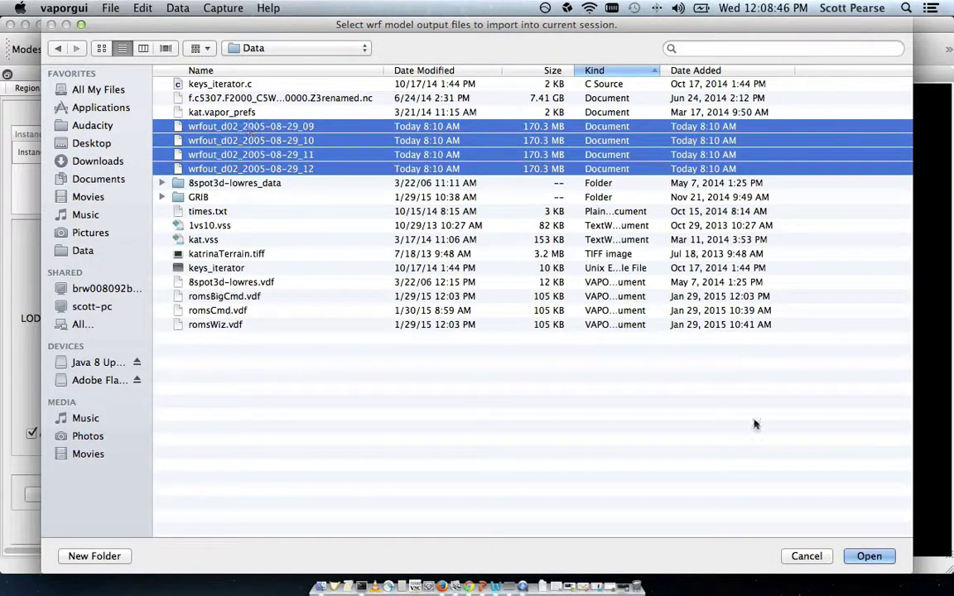
left_click(869, 556)
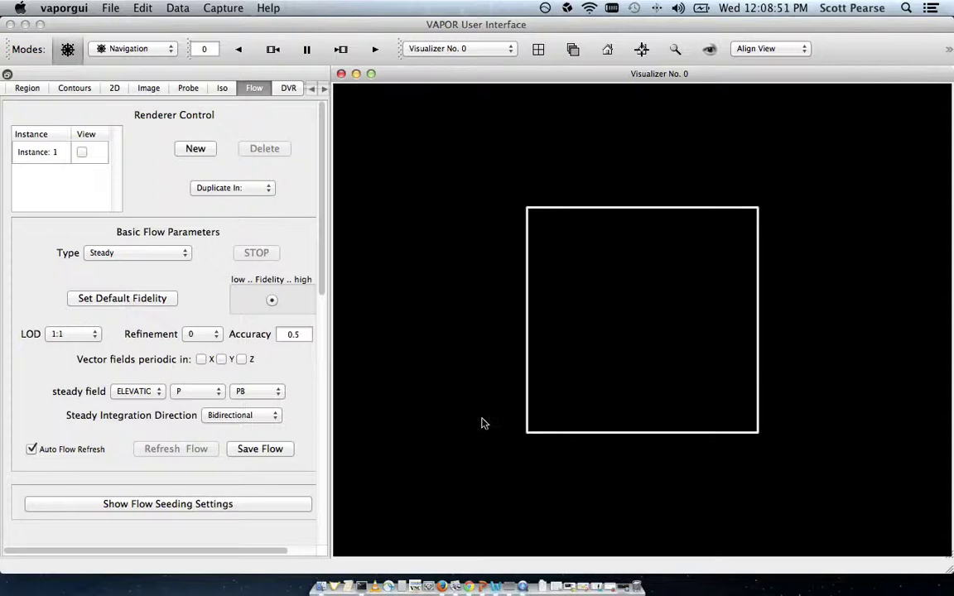
Set the Visualizer Features Z stretch factor to 25, then rotate and zoom the tall box
left_click_drag(650, 515, 424, 302)
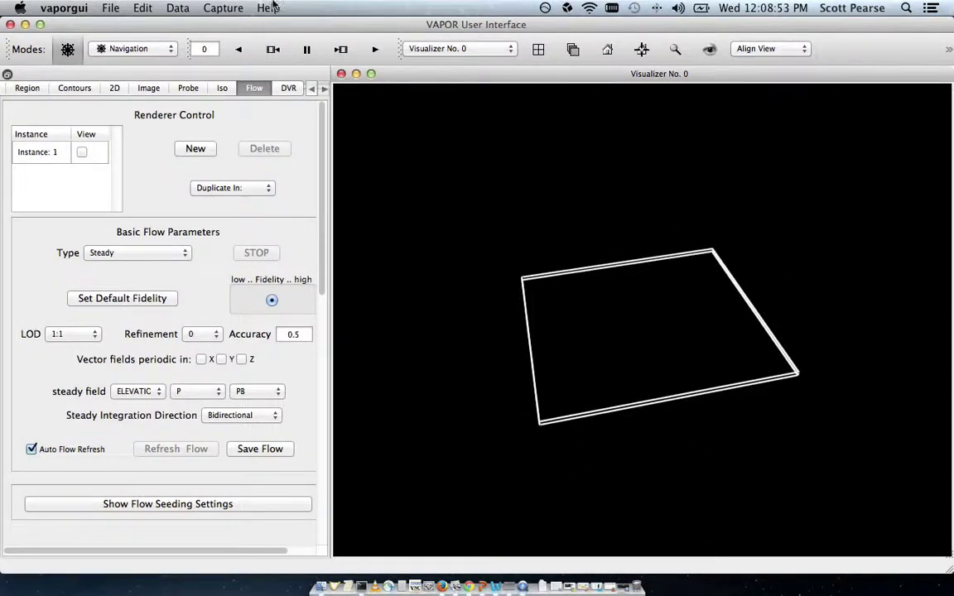
left_click(174, 8)
left_click(153, 54)
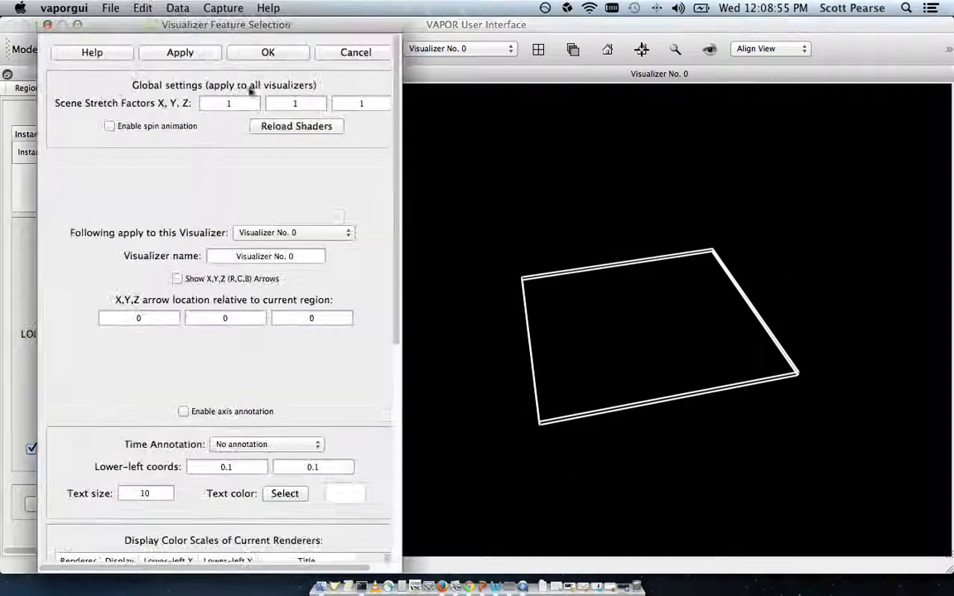
left_click_drag(359, 103, 386, 106)
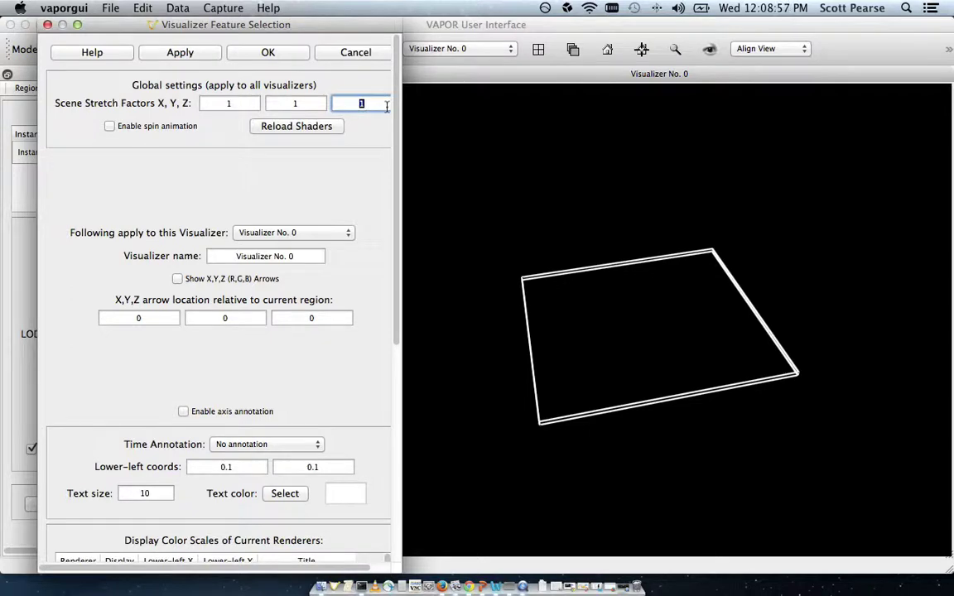
type("25")
left_click(257, 52)
left_click_drag(461, 221, 528, 366)
right_click_drag(528, 366, 548, 196)
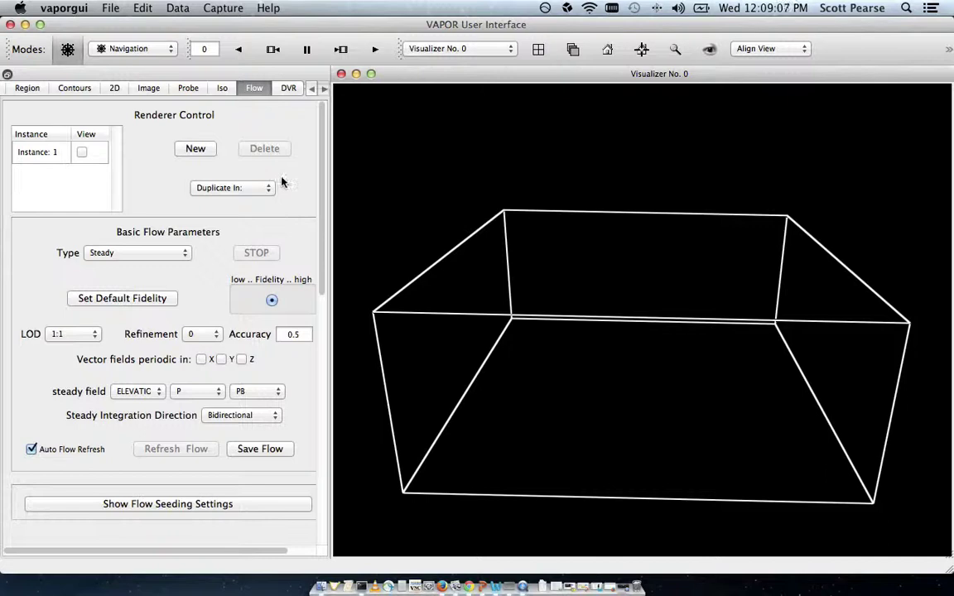
Enable viewing of flow Instance 1, then rotate and zoom toward the red lines
left_click(82, 153)
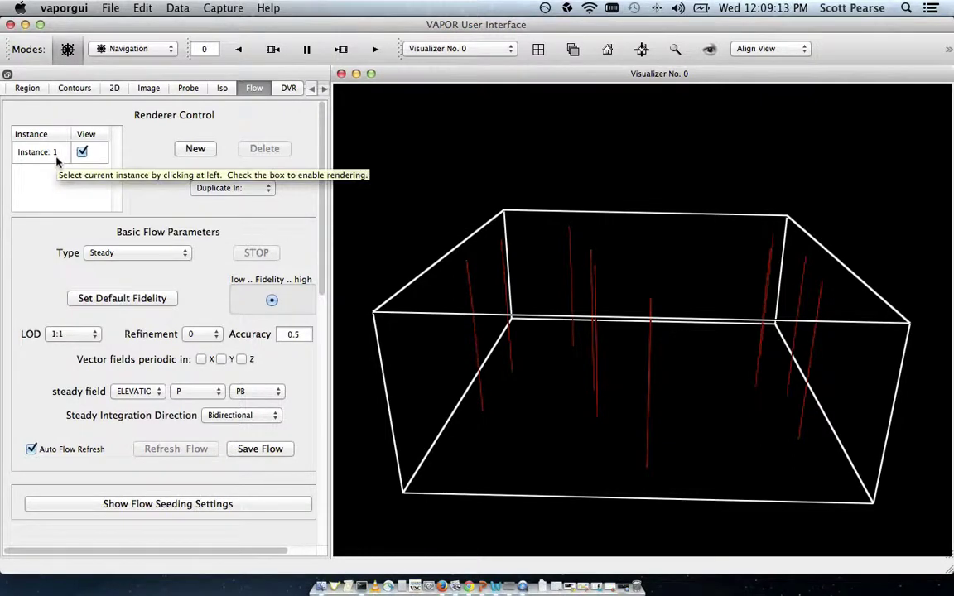
left_click_drag(513, 334, 504, 334)
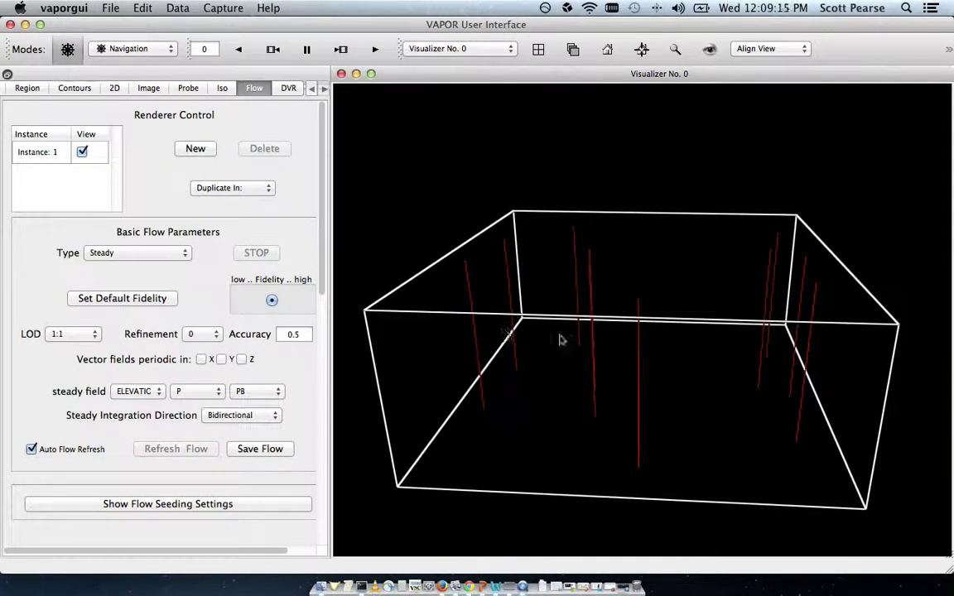
left_click_drag(562, 339, 577, 300)
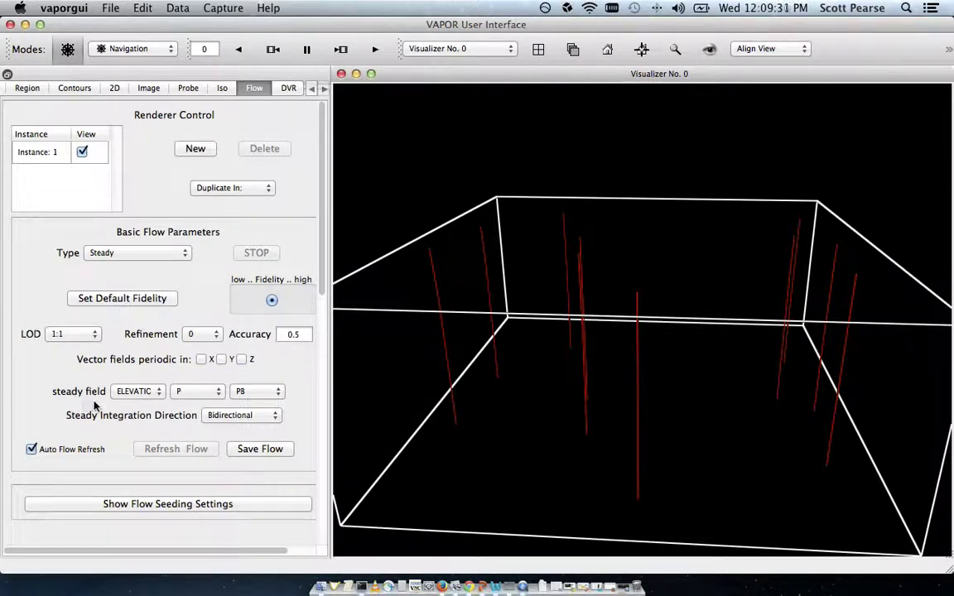
Set the three steady flow field components to U, V and W
left_click(139, 393)
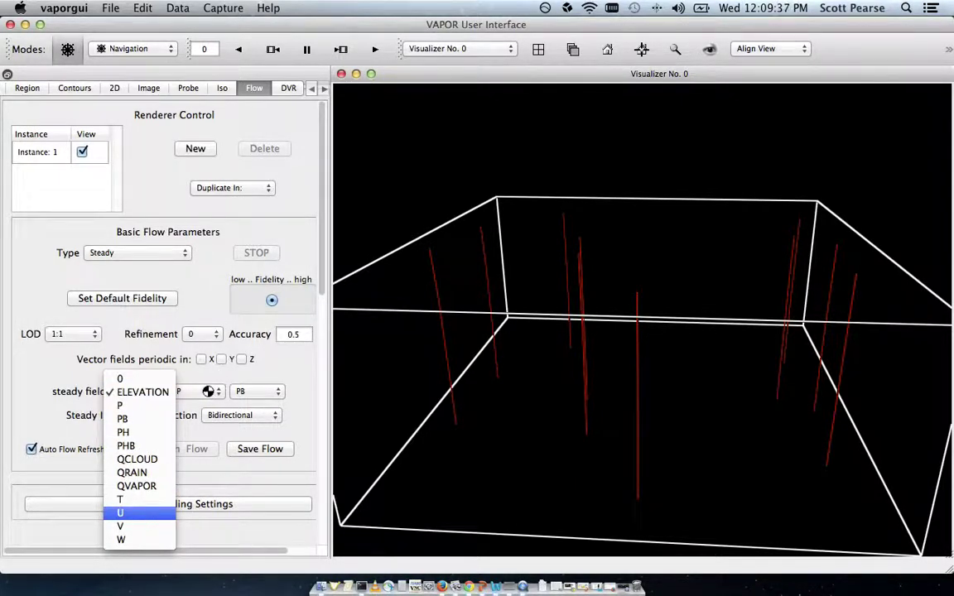
left_click(208, 391)
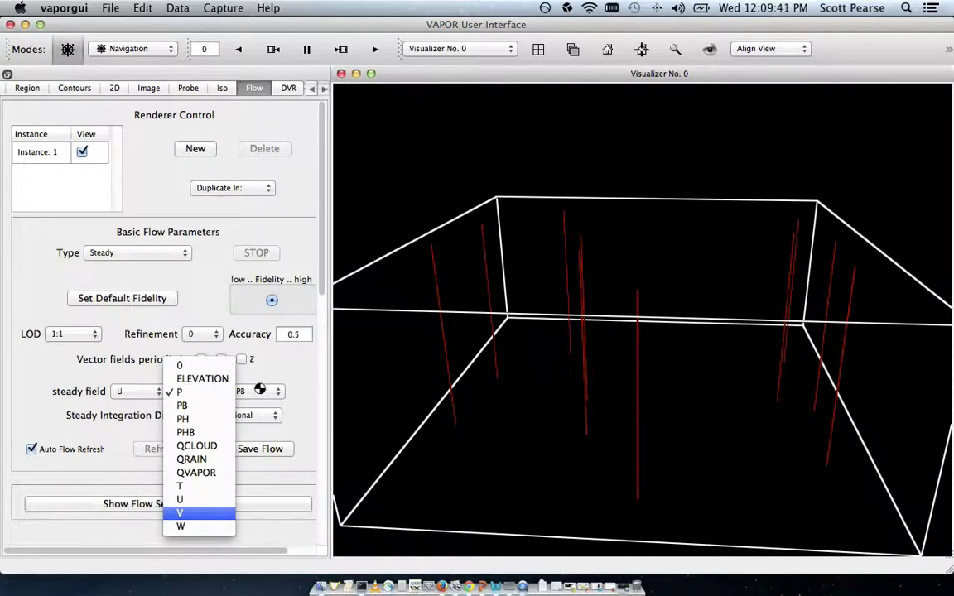
left_click(259, 391)
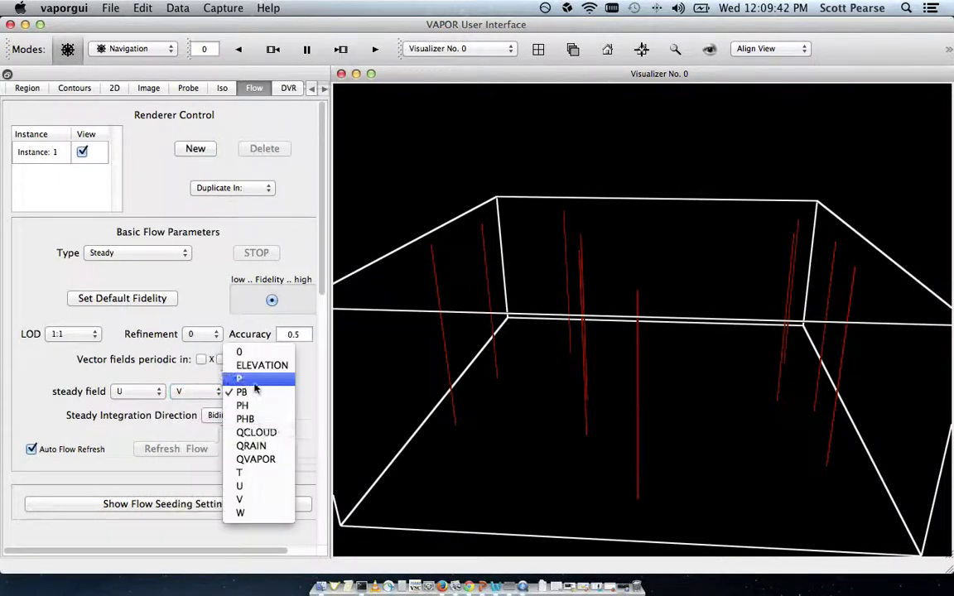
left_click(259, 513)
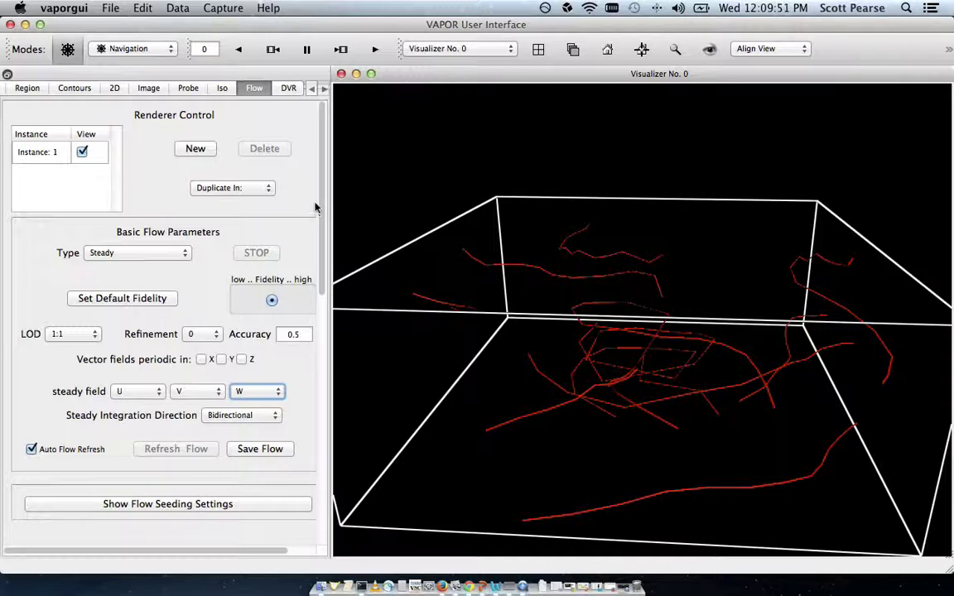
left_click_drag(324, 202, 295, 361)
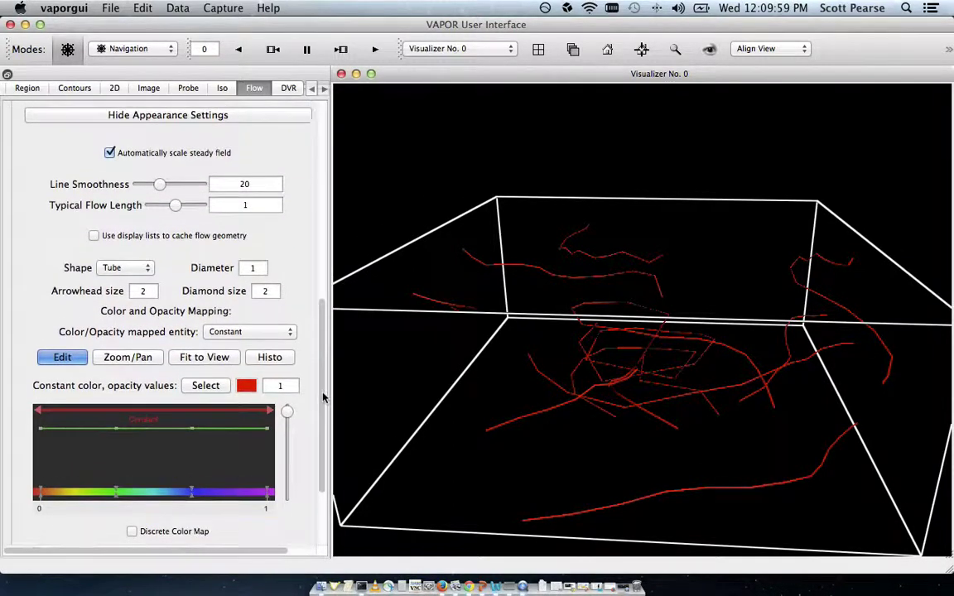
Raise the flow Line Smoothness to about 749.894
left_click(182, 189)
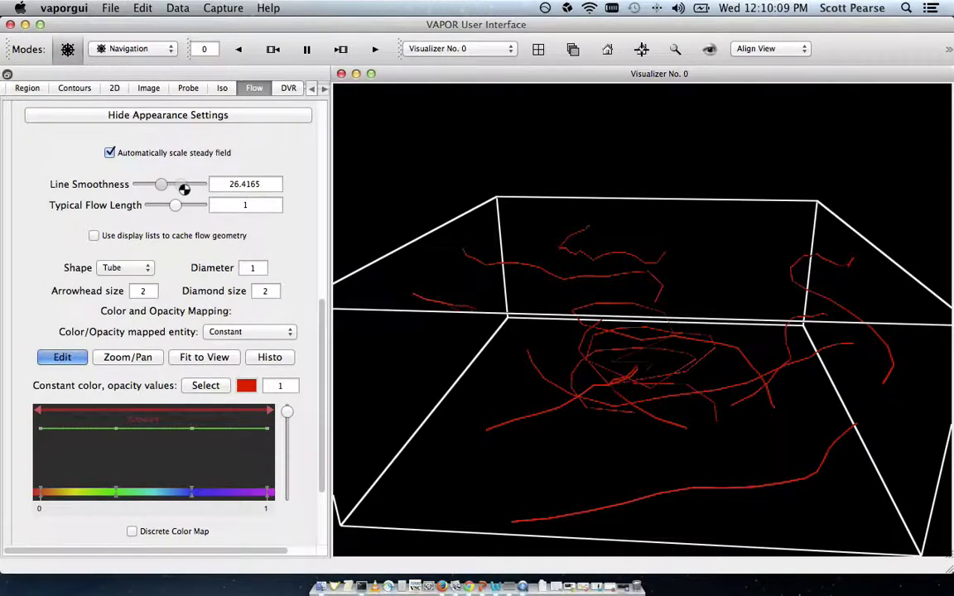
left_click_drag(184, 189, 180, 188)
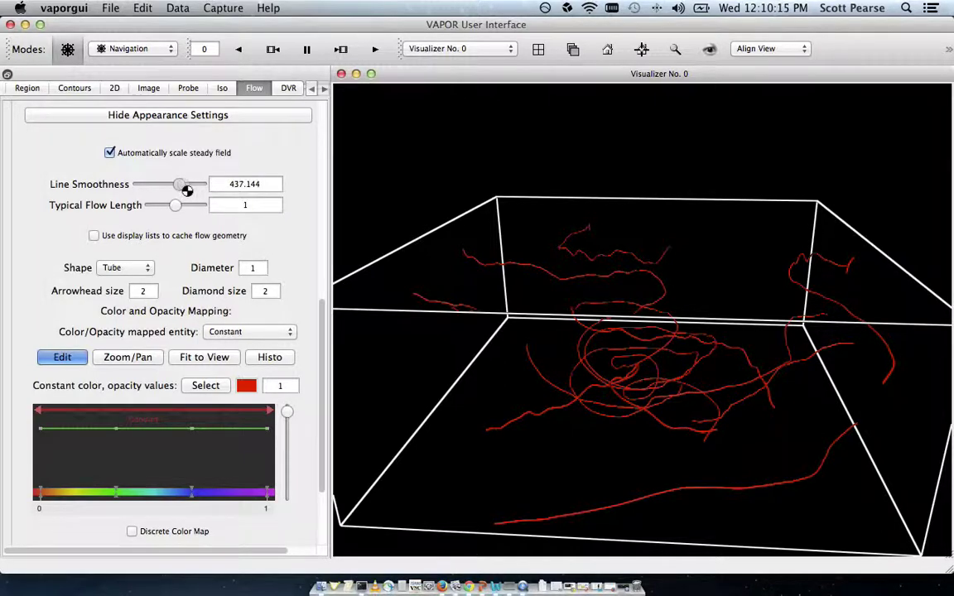
left_click_drag(187, 192, 183, 189)
mouse_move(187, 192)
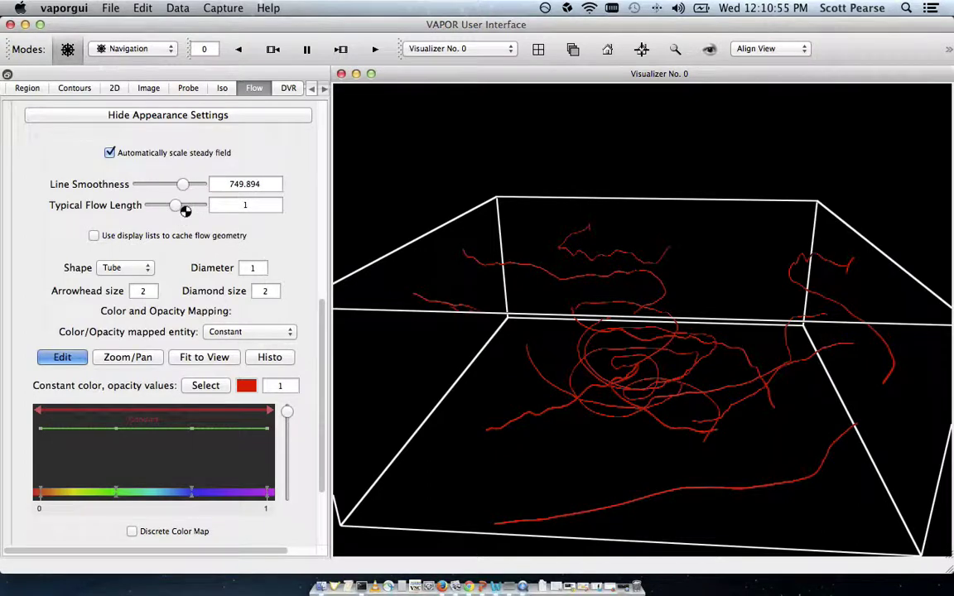
Set Typical Flow Length to about 3.05053 and rotate the scene slightly
left_click_drag(186, 210, 182, 210)
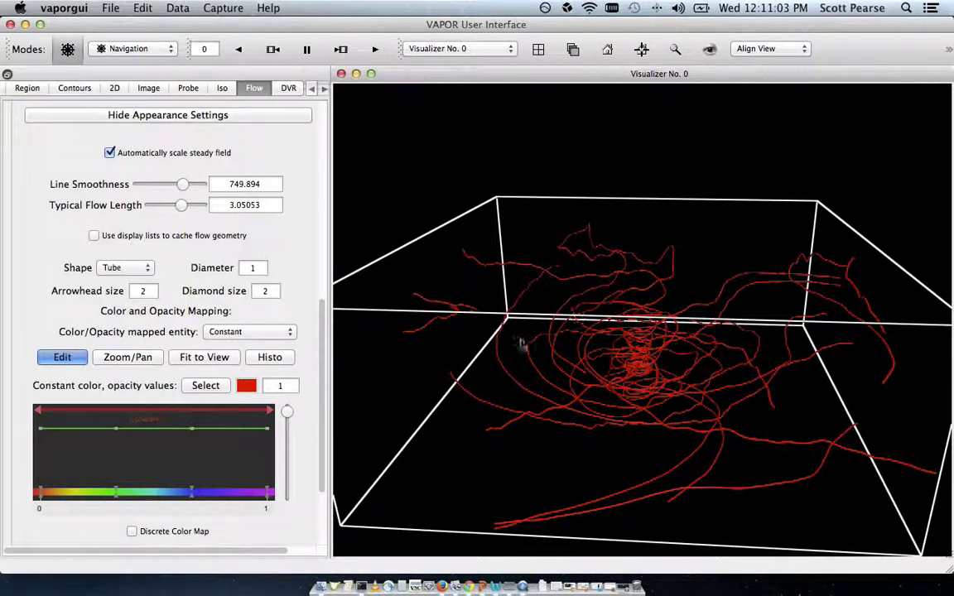
left_click_drag(521, 340, 511, 339)
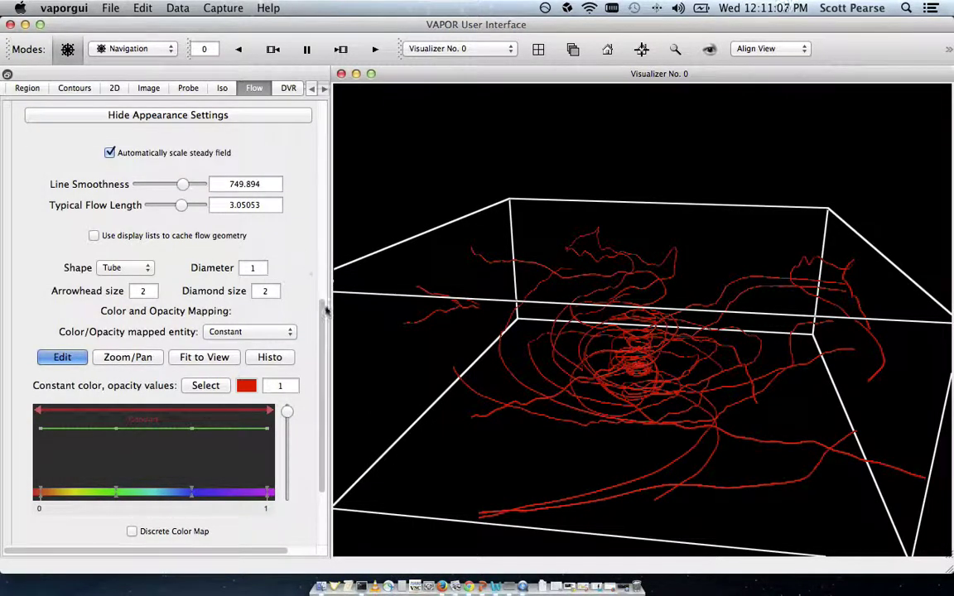
left_click_drag(323, 331, 326, 362)
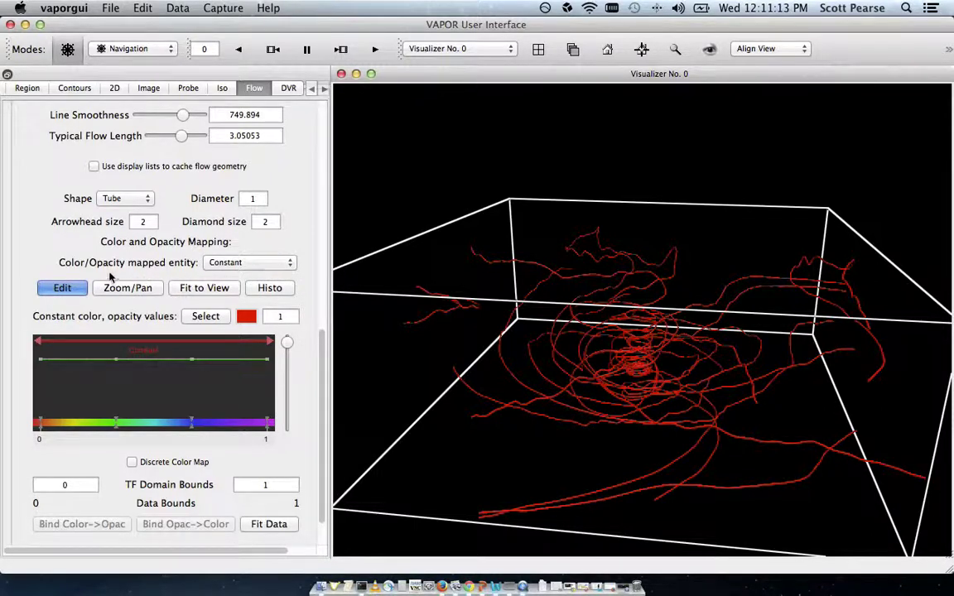
Color the flow lines by Position on Flow with a rainbow color map
left_click(263, 263)
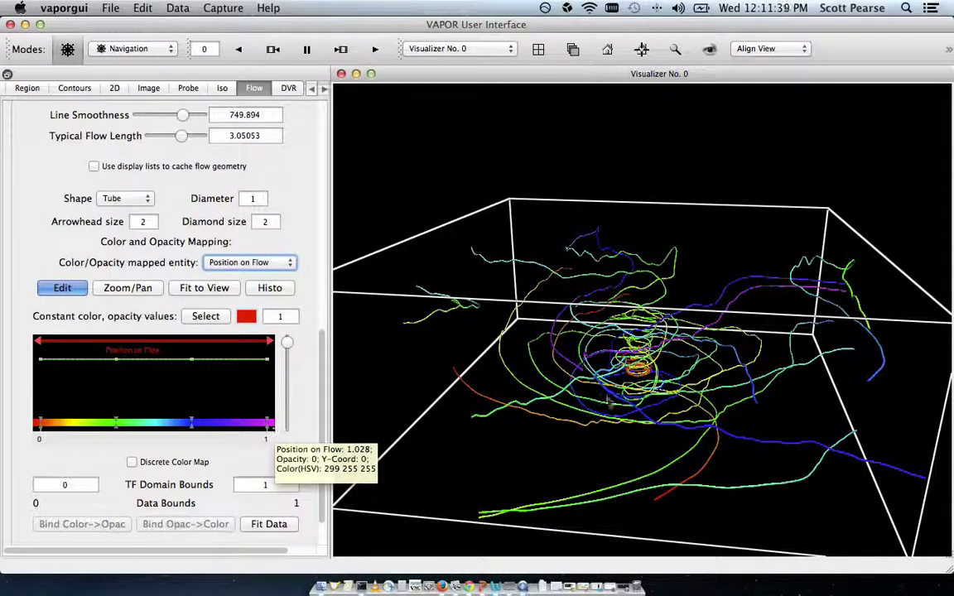
left_click_drag(731, 389, 847, 435)
left_click_drag(656, 454, 654, 410)
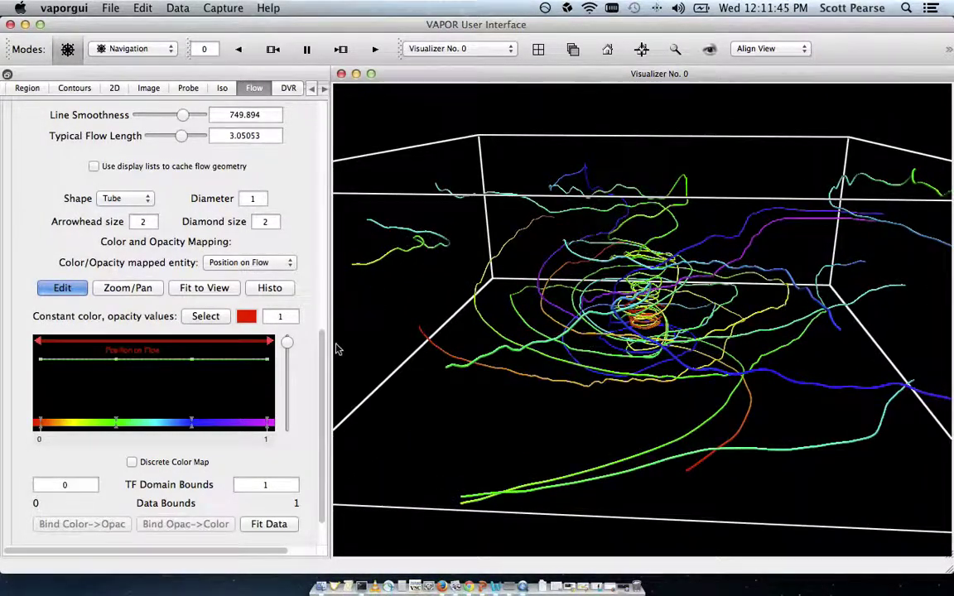
scroll(323, 347, "down", 2)
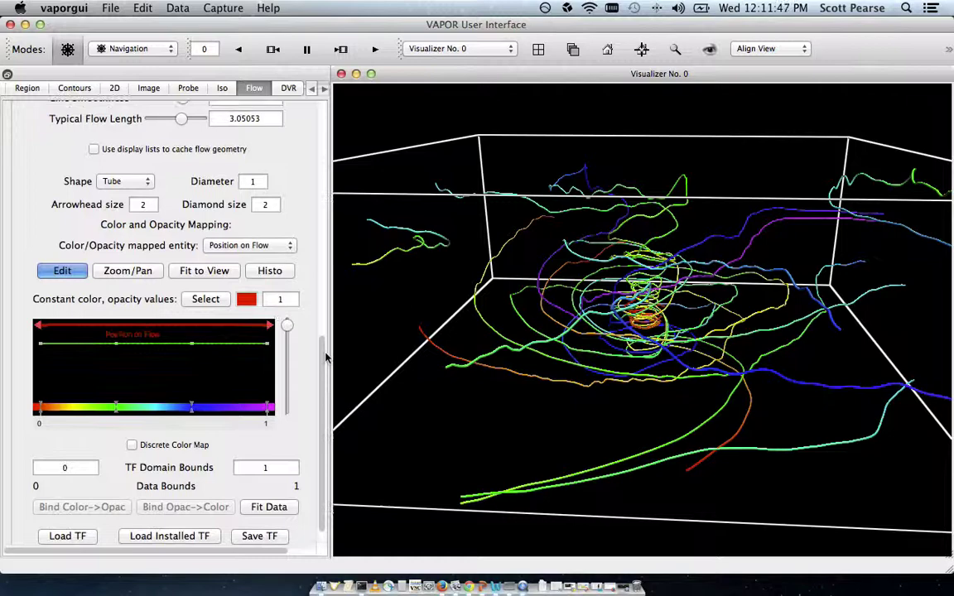
left_click_drag(325, 356, 336, 177)
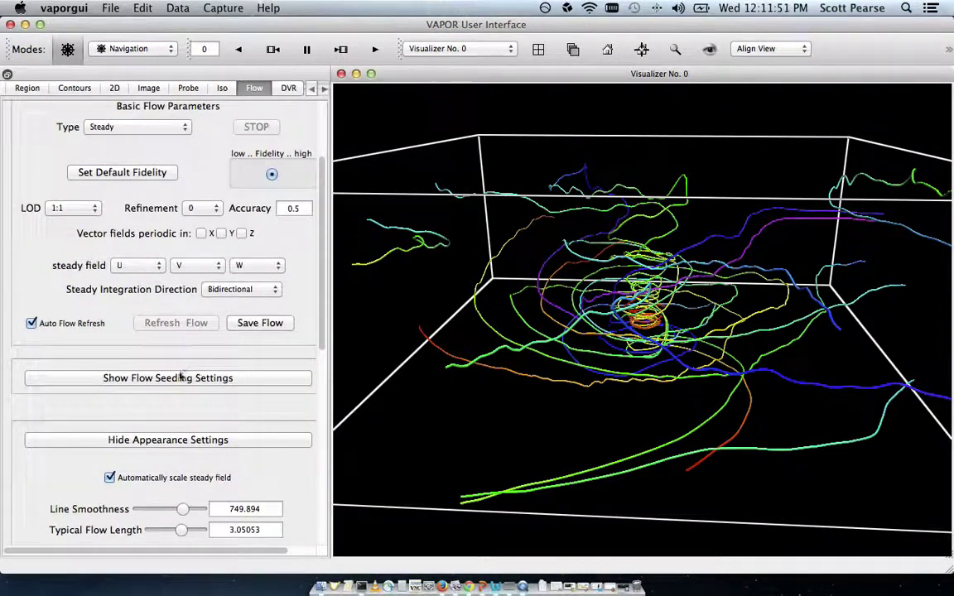
Reveal the flow seeding settings and change the seed count from 10 to 100
left_click(143, 378)
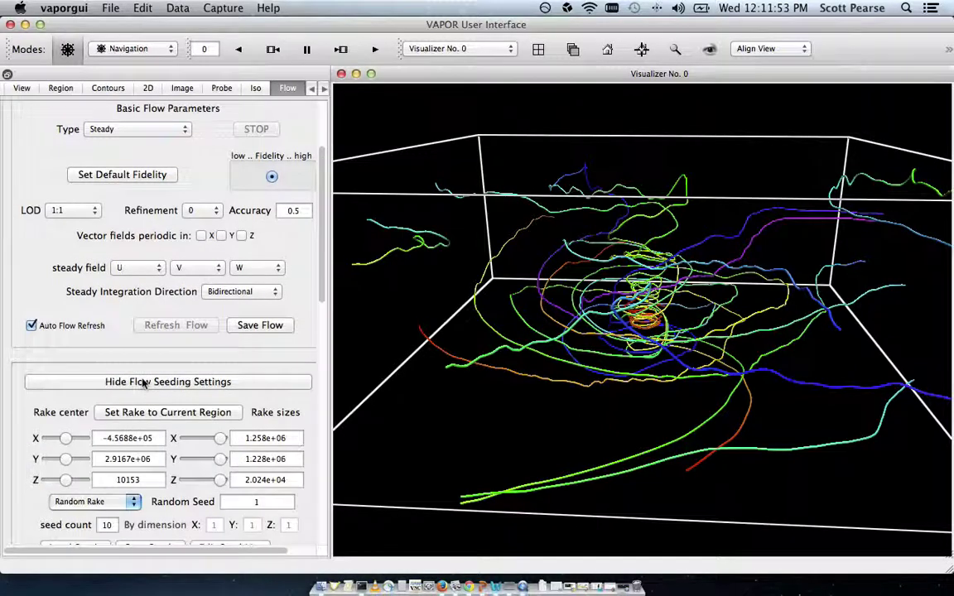
left_click_drag(323, 209, 329, 265)
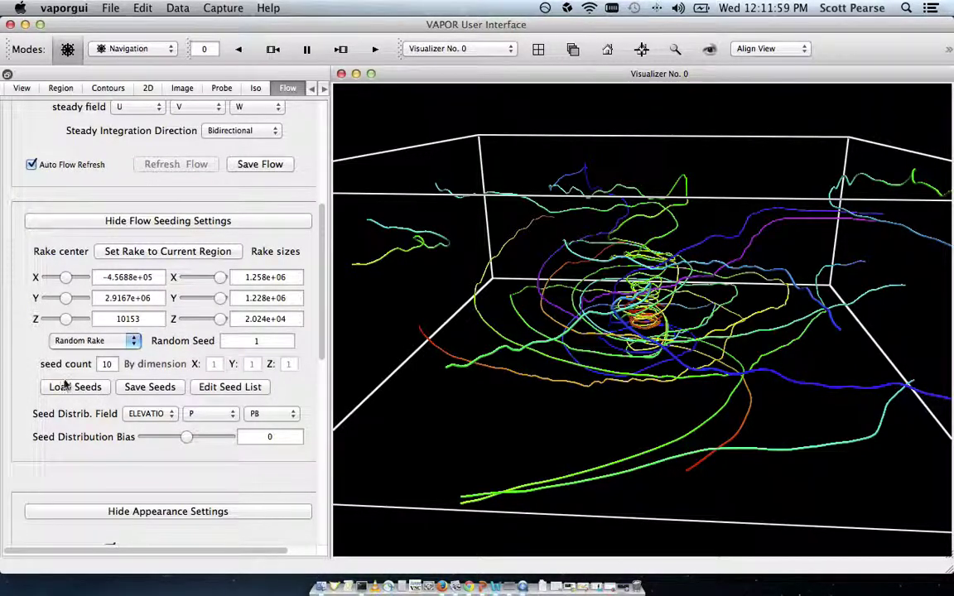
double_click(106, 363)
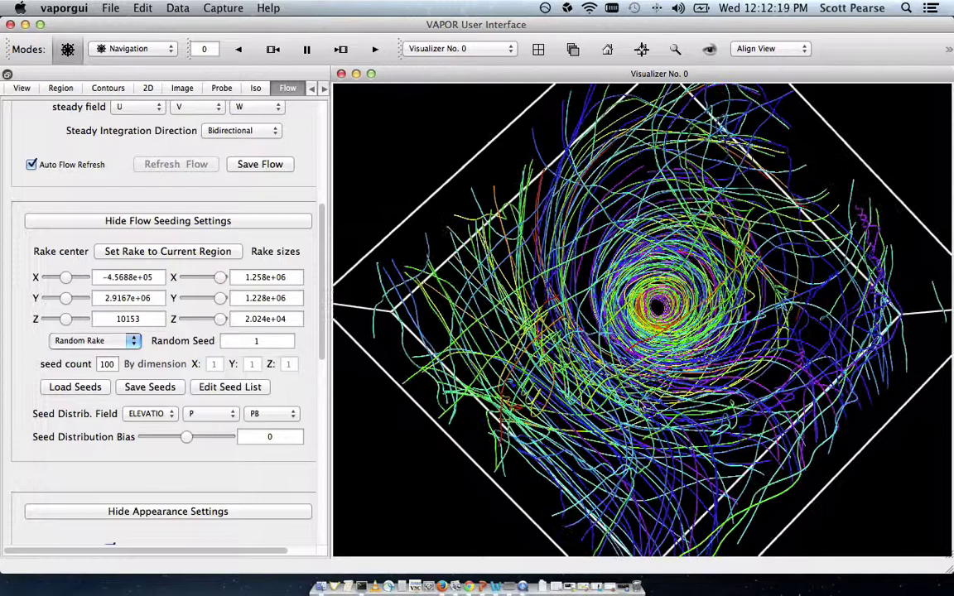
Reset to the Home view and zoom in until the flow lines fill the visualizer
left_click(613, 53)
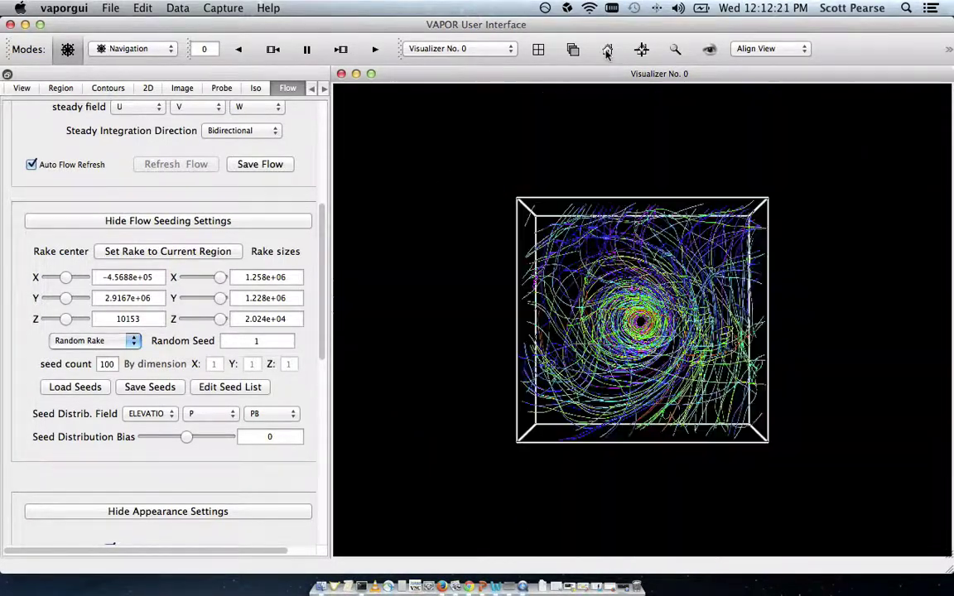
scroll(568, 293, "up", 3)
scroll(616, 278, "up", 3)
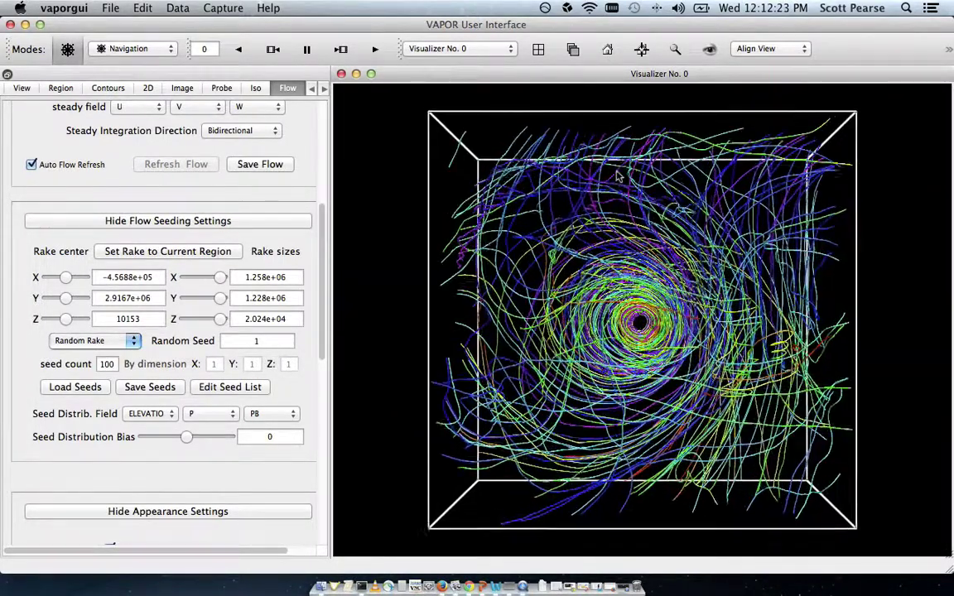
scroll(622, 127, "up", 5)
scroll(622, 128, "up", 2)
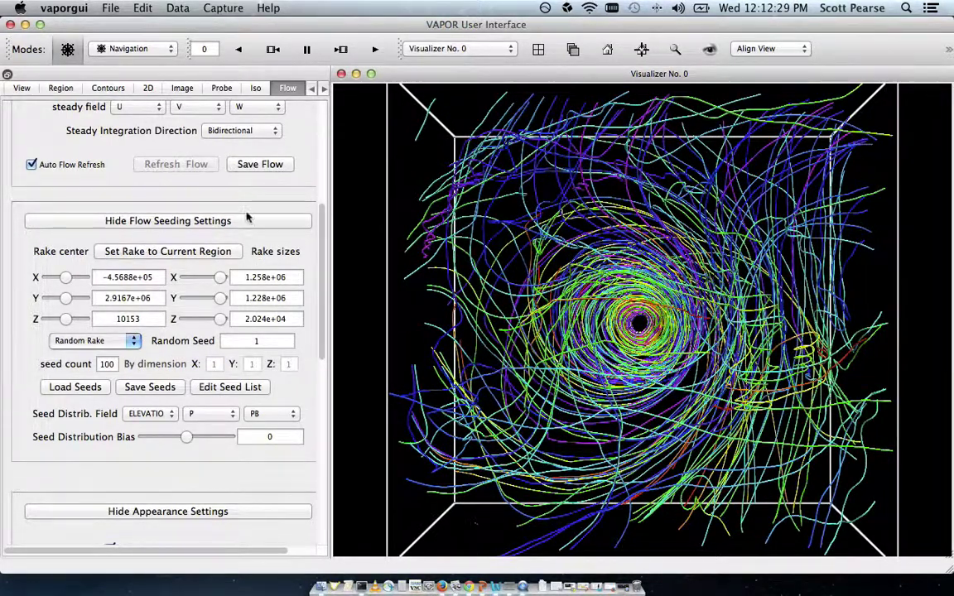
left_click(168, 51)
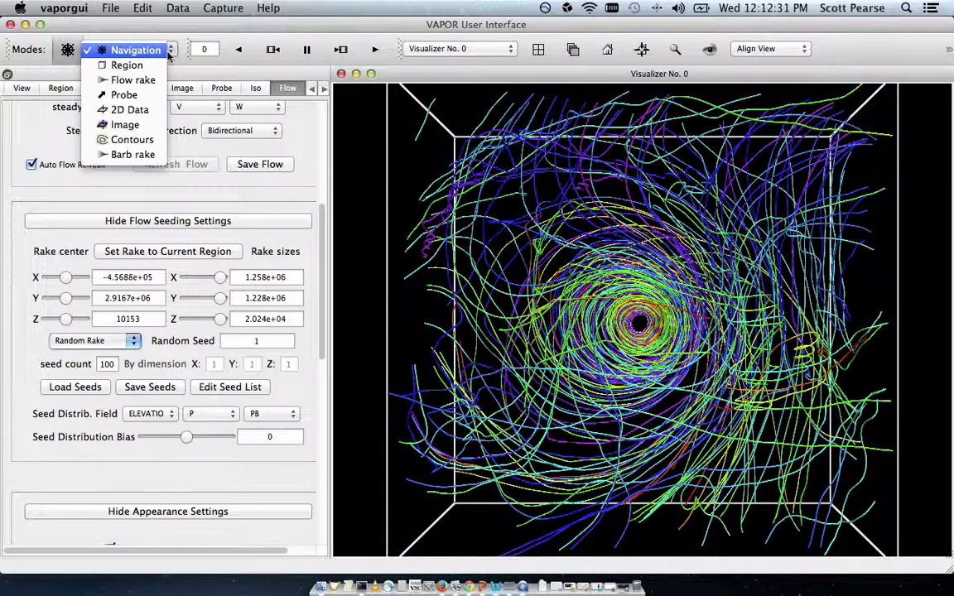
In Flow rake mode, pull the rake's left, right, bottom and top edges in toward the eye
left_click(133, 80)
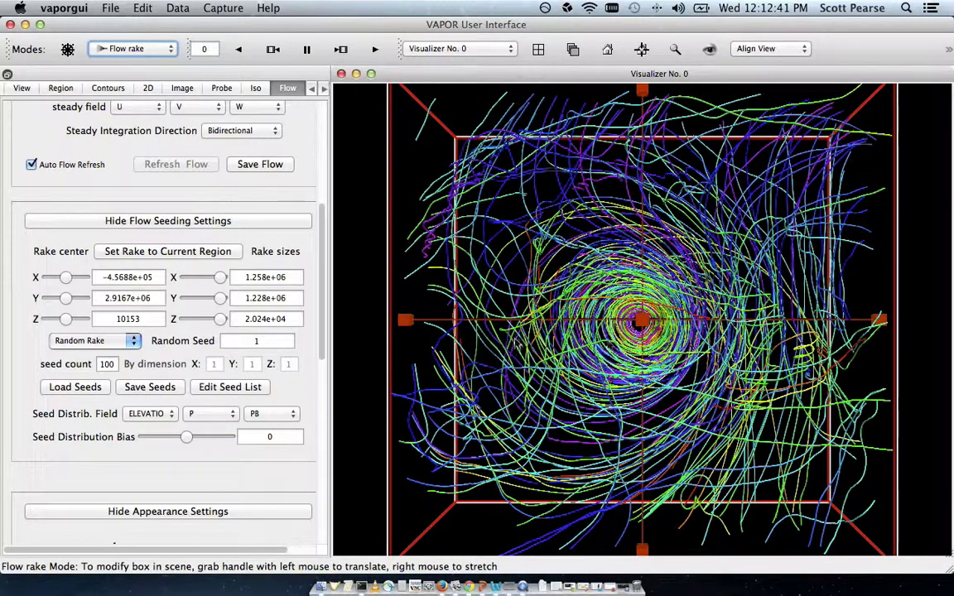
right_click_drag(405, 325, 566, 322)
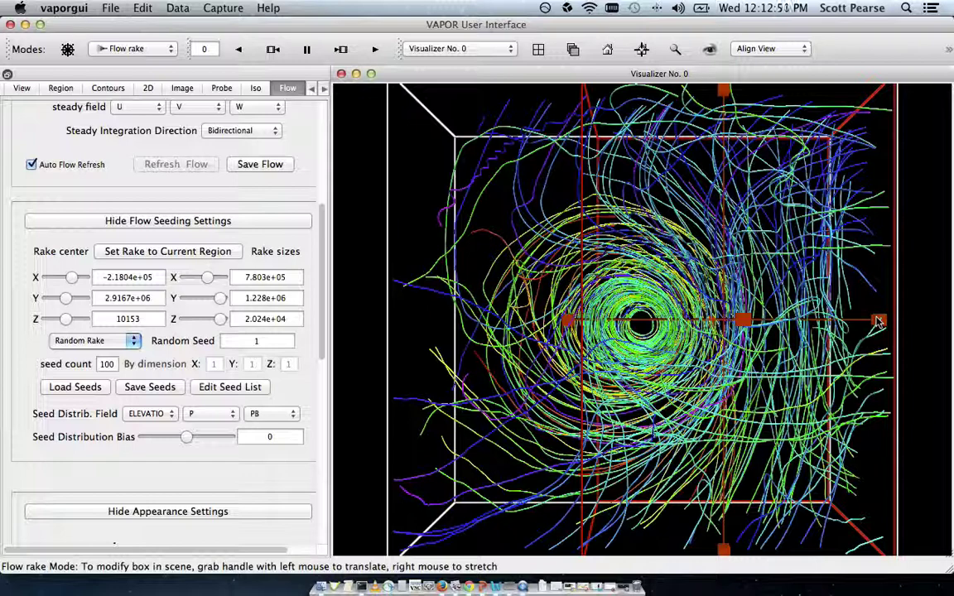
right_click_drag(879, 323, 712, 321)
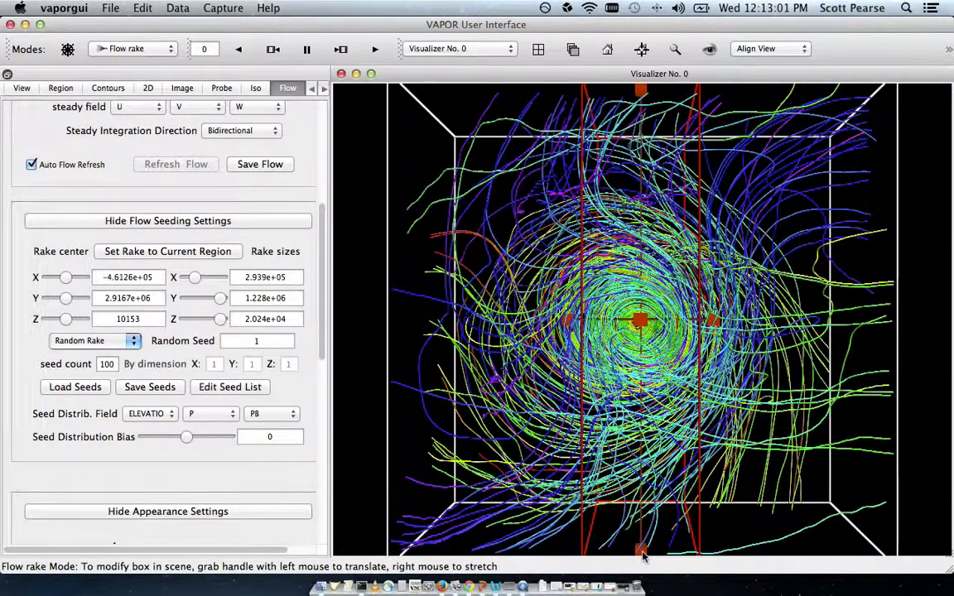
right_click_drag(642, 556, 643, 389)
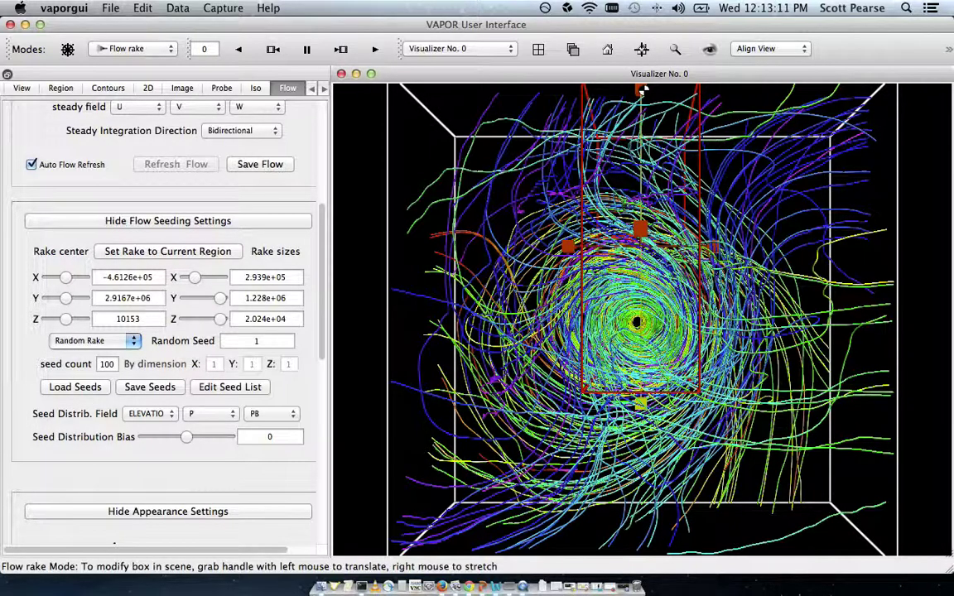
right_click_drag(642, 89, 639, 87)
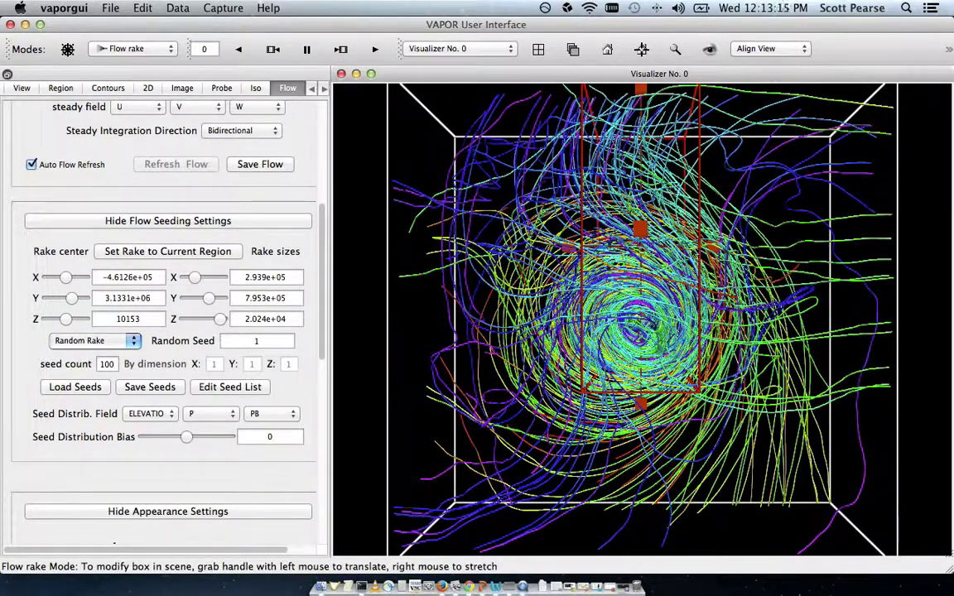
right_click_drag(583, 90, 584, 232)
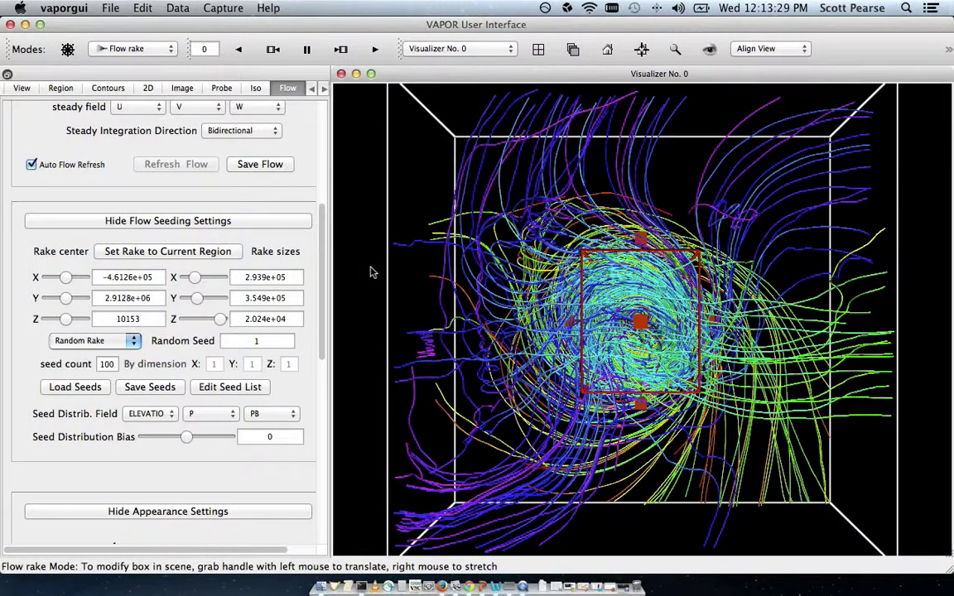
left_click_drag(553, 384, 474, 200)
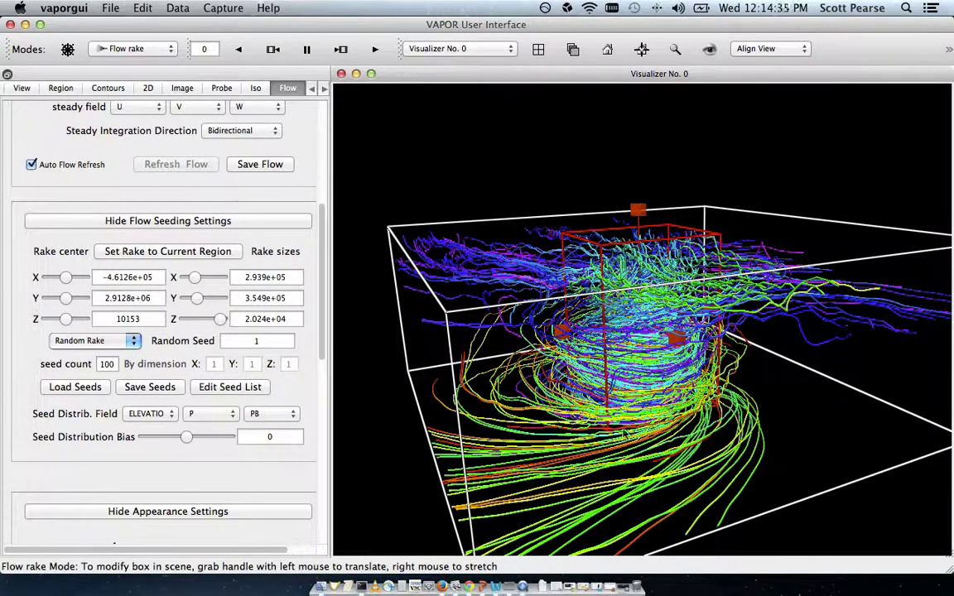
Switch the seed type to List of Seeds and dismiss both no-seed error messages
left_click(120, 342)
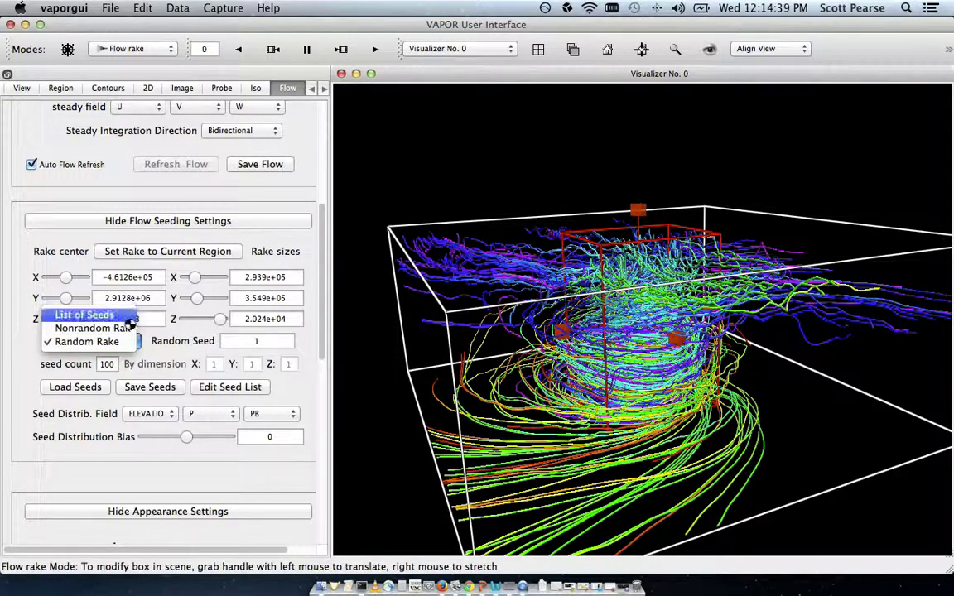
left_click(116, 315)
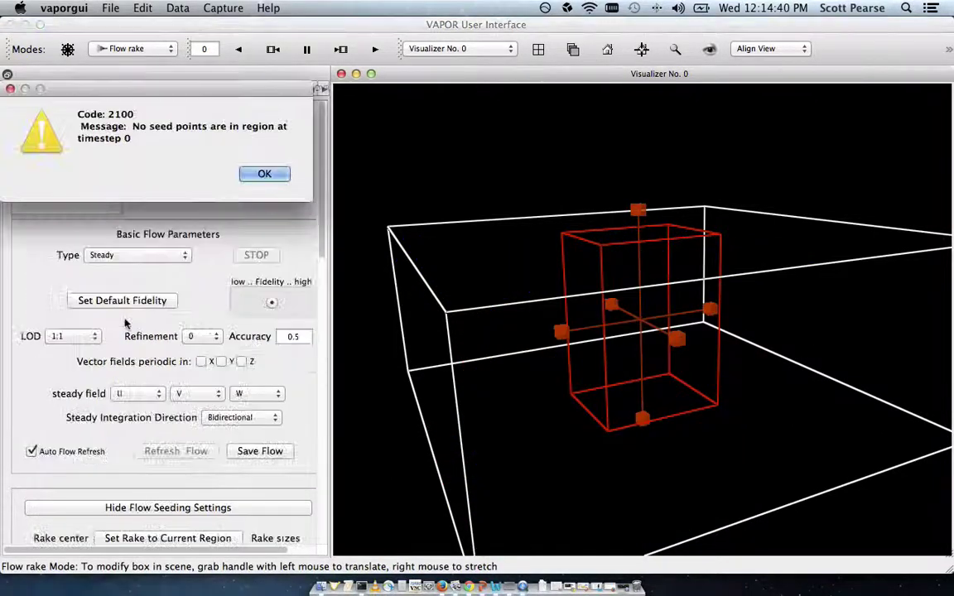
left_click(264, 173)
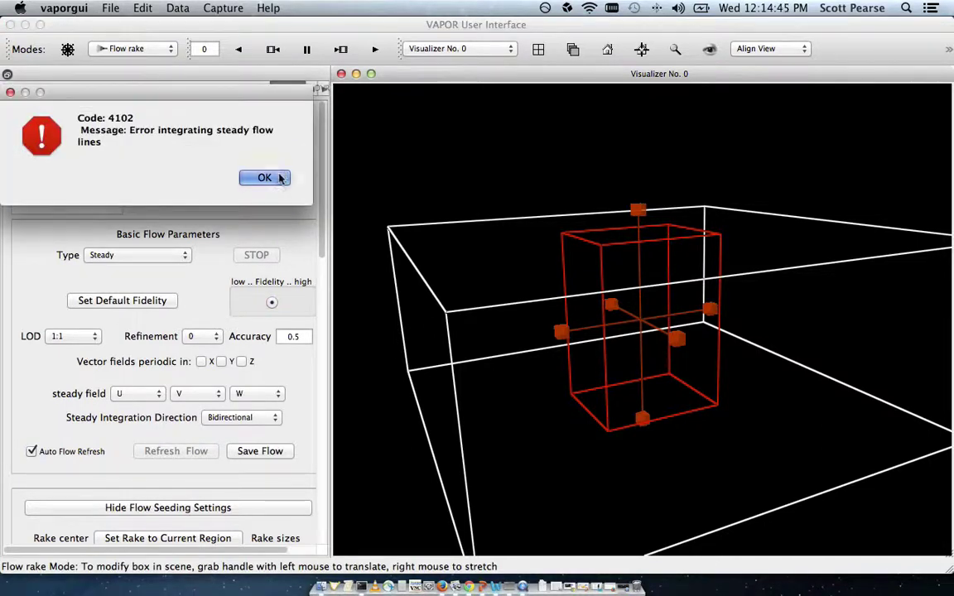
left_click(264, 178)
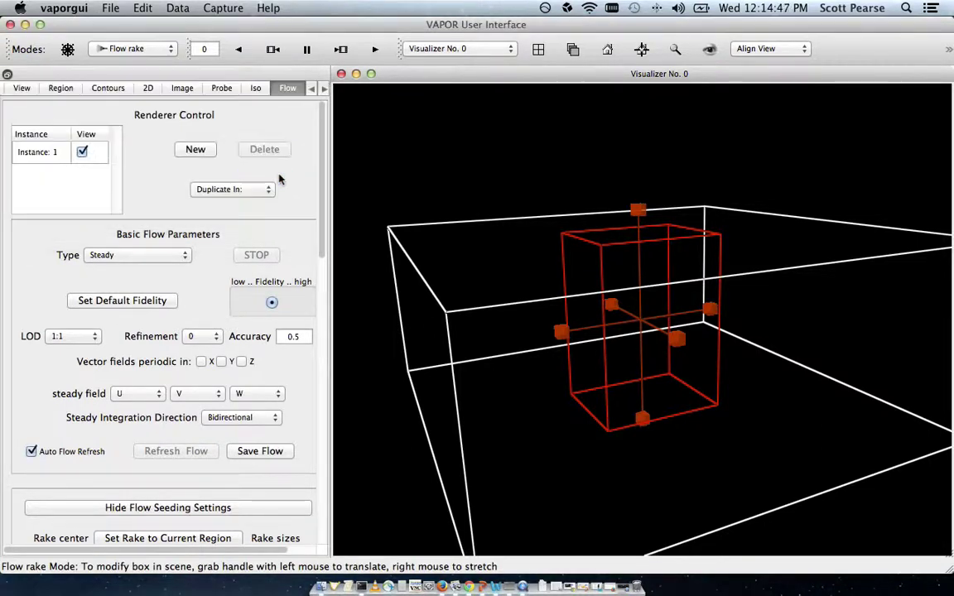
Return to Navigation mode and rotate the empty domain box
left_click(166, 51)
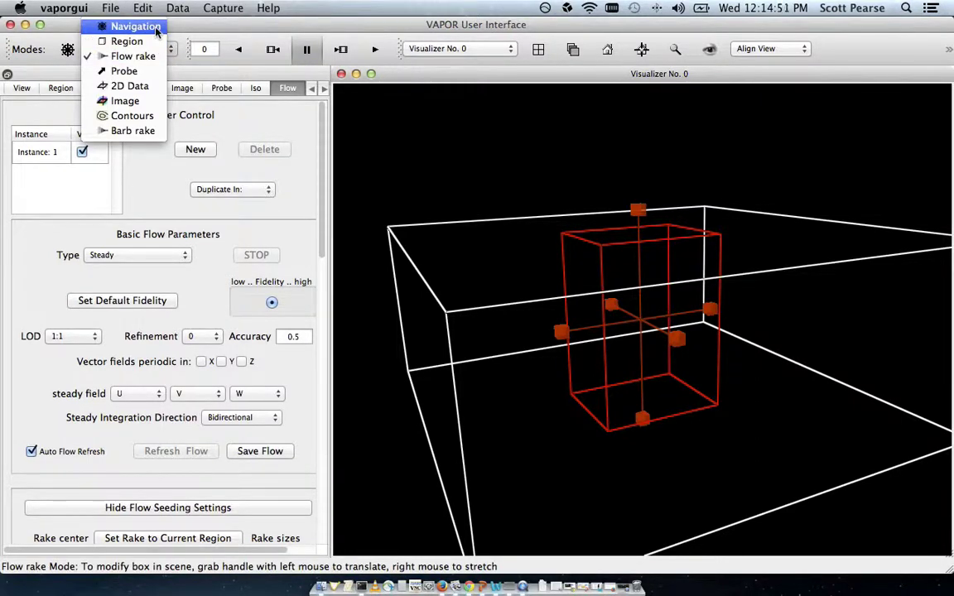
left_click(155, 27)
left_click_drag(419, 298, 416, 292)
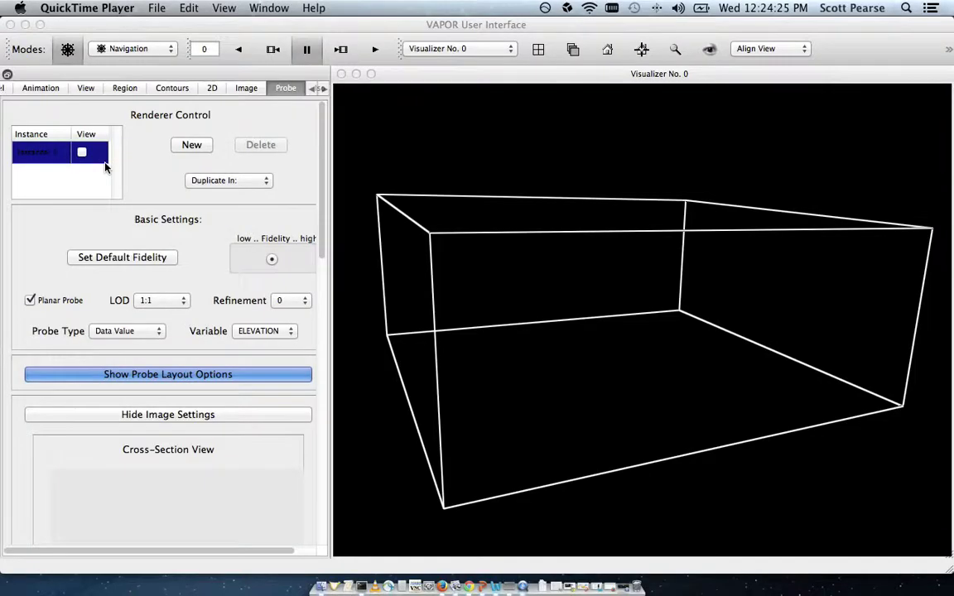
Show probe Instance 1 in the scene, tilt the view onto it, and color it by variable U
left_click(107, 189)
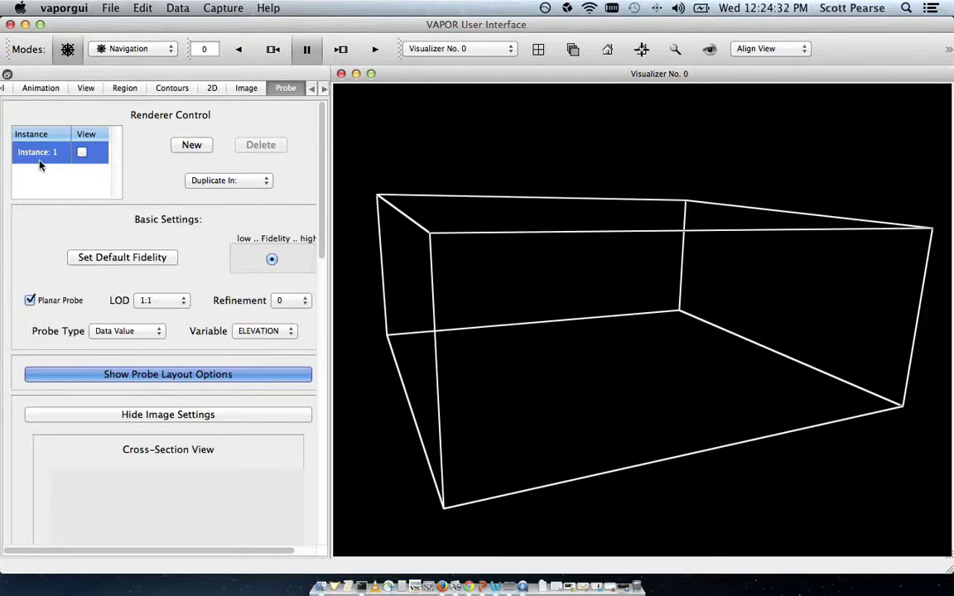
left_click(82, 154)
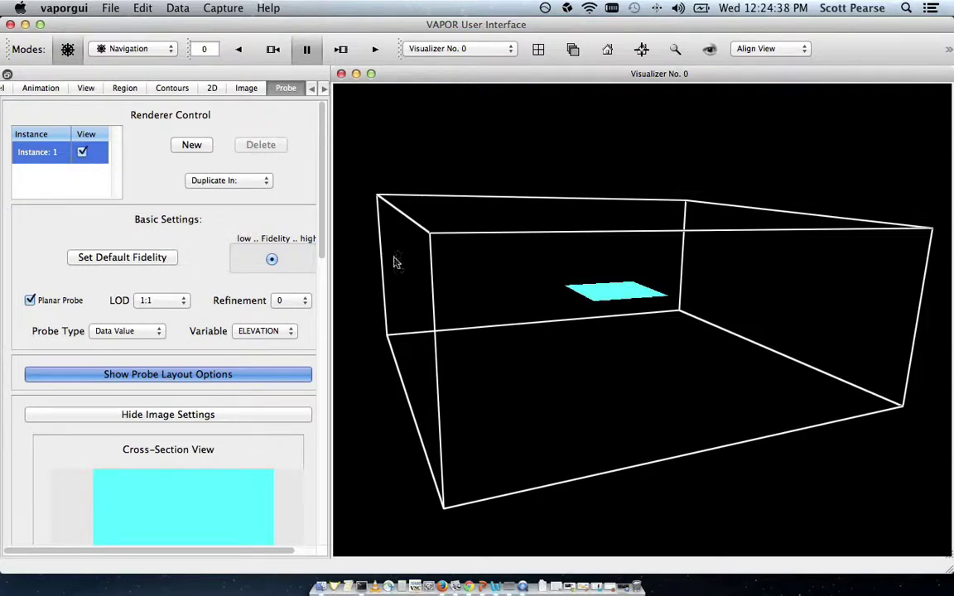
left_click_drag(396, 262, 647, 351)
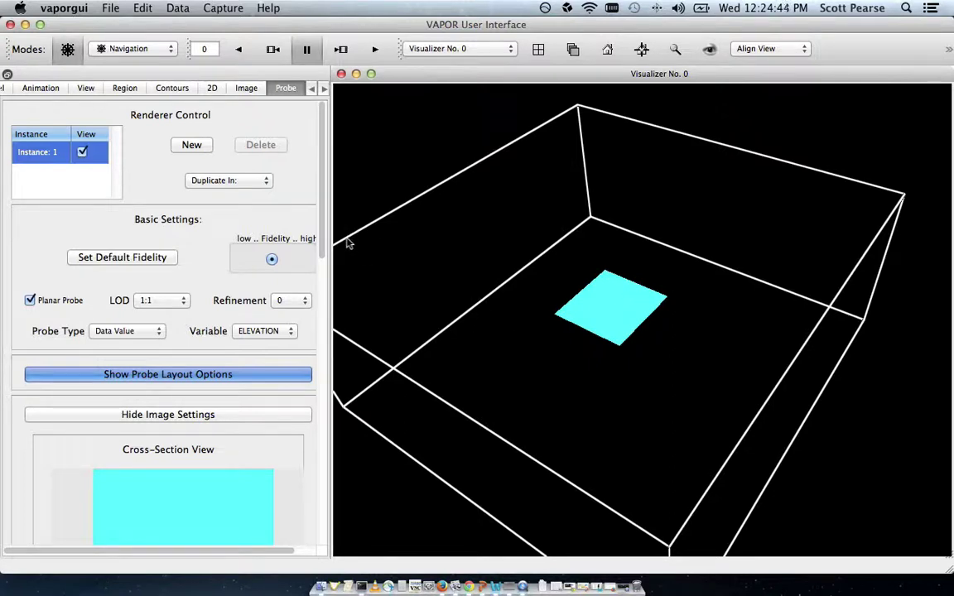
left_click(290, 331)
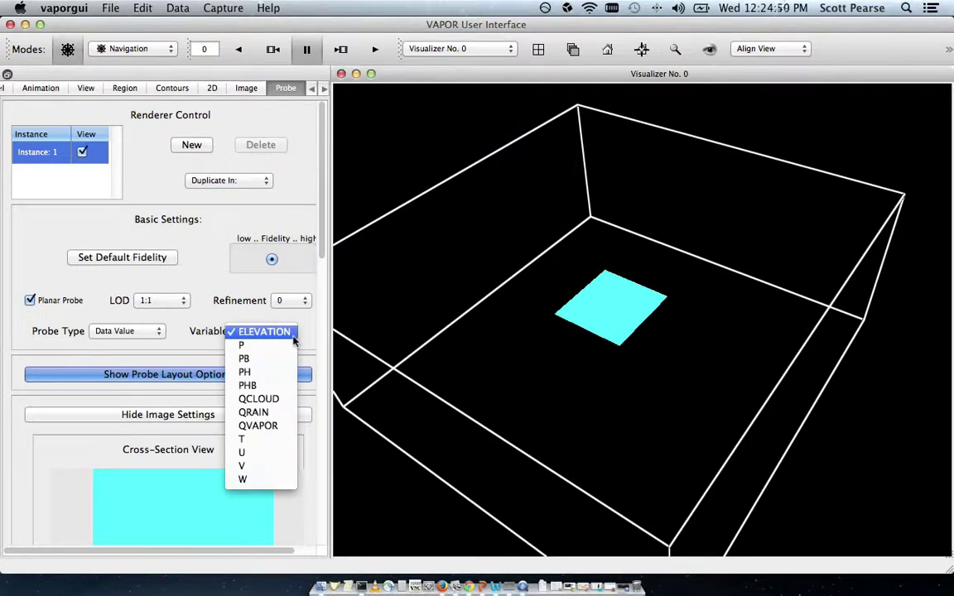
left_click(248, 452)
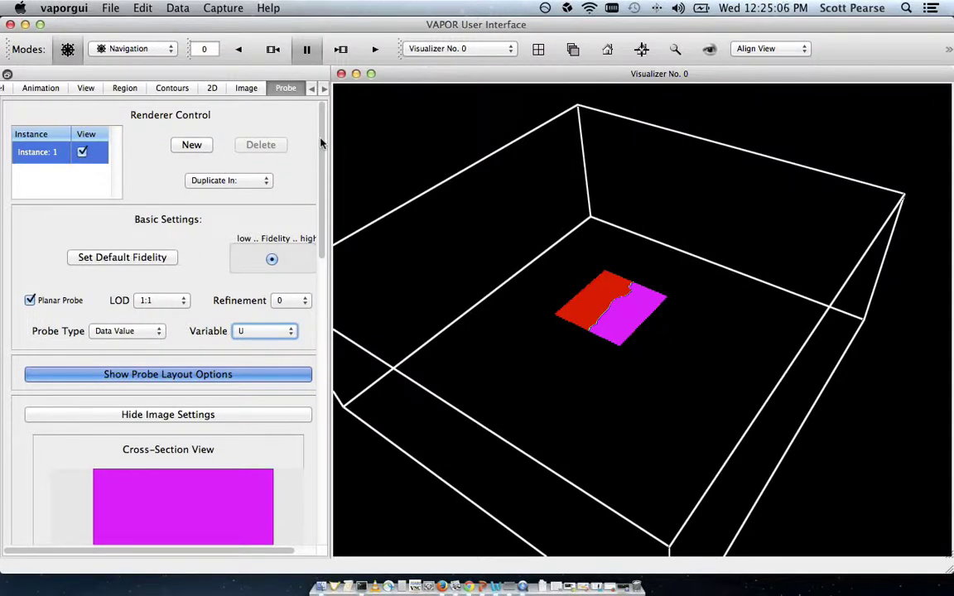
left_click_drag(322, 144, 327, 160)
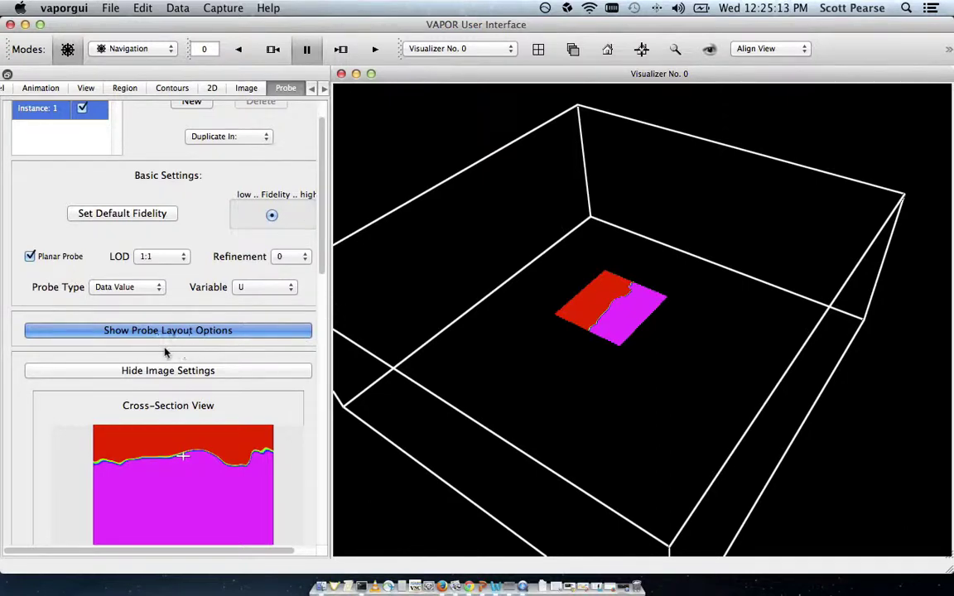
Rotate the probe 90° about +X so it stands upright, then fit it to the domain
left_click(205, 333)
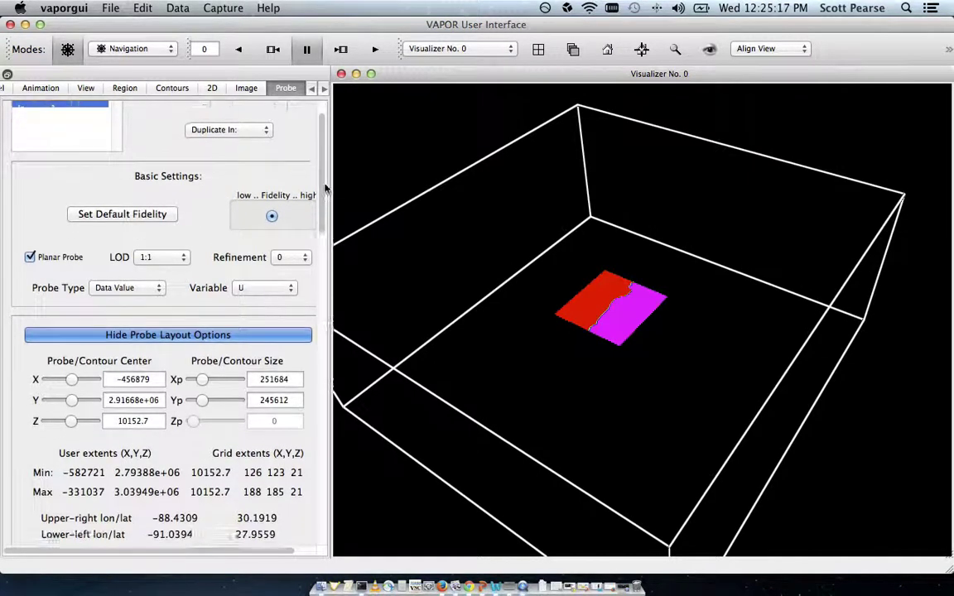
left_click_drag(325, 189, 324, 255)
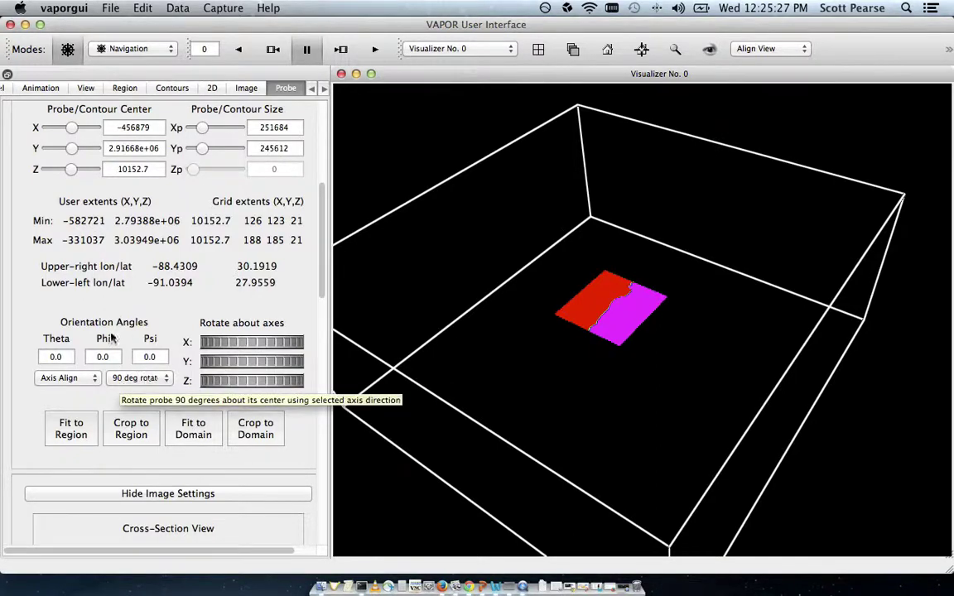
left_click(167, 379)
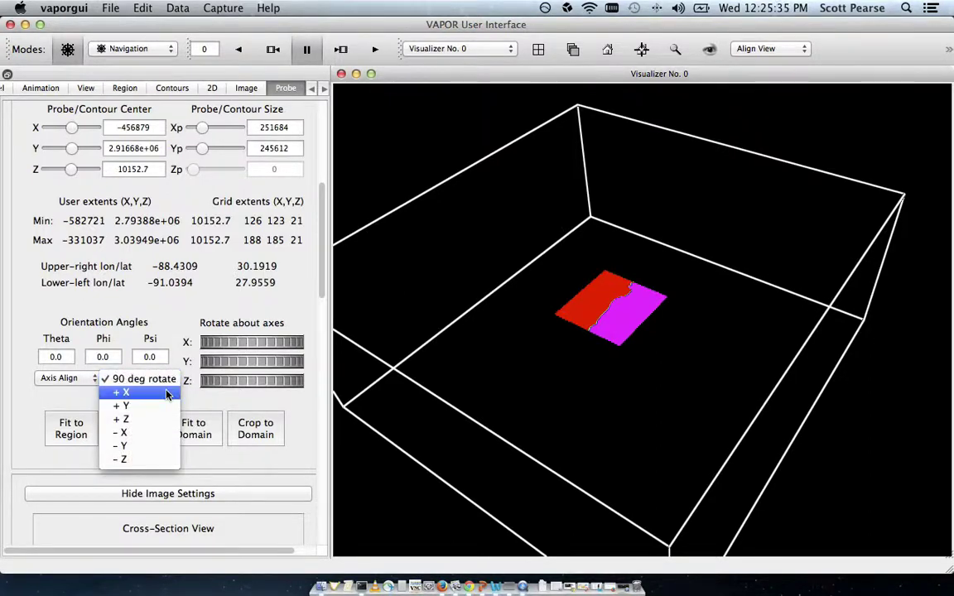
left_click(166, 394)
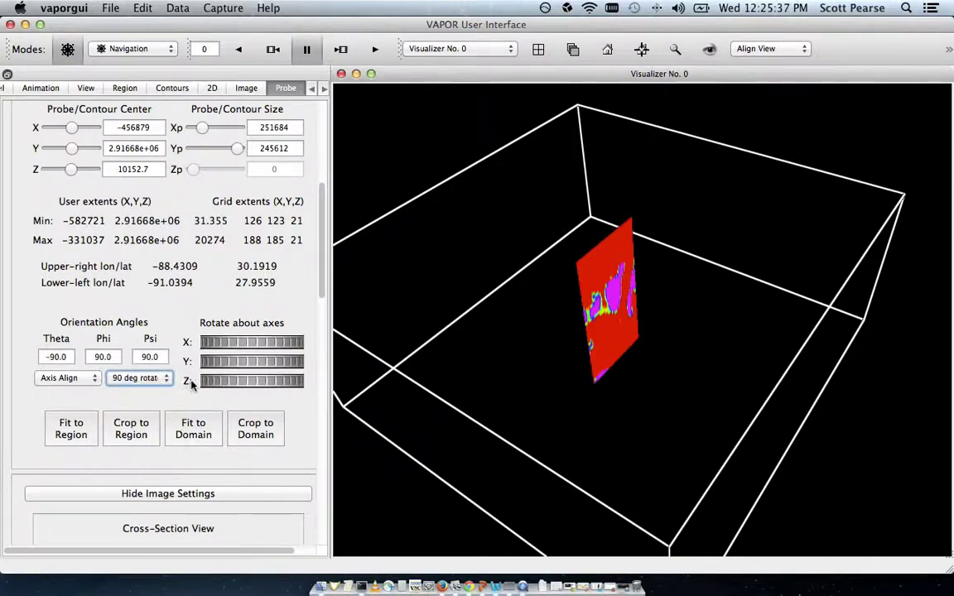
left_click(205, 431)
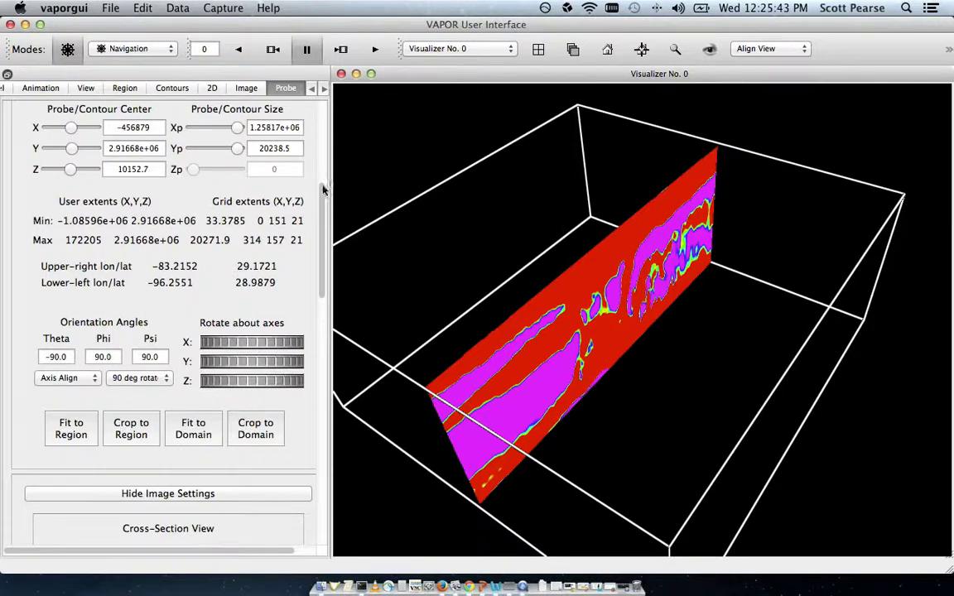
Fit the probe colour map to the U data range and show its histogram
scroll(336, 213, "down", 3)
left_click_drag(335, 213, 334, 425)
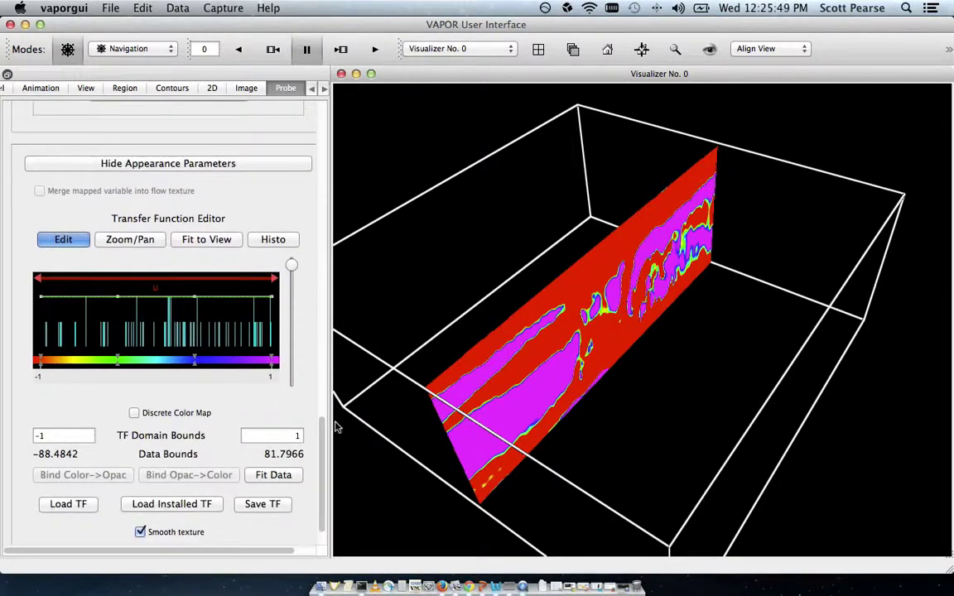
left_click(286, 480)
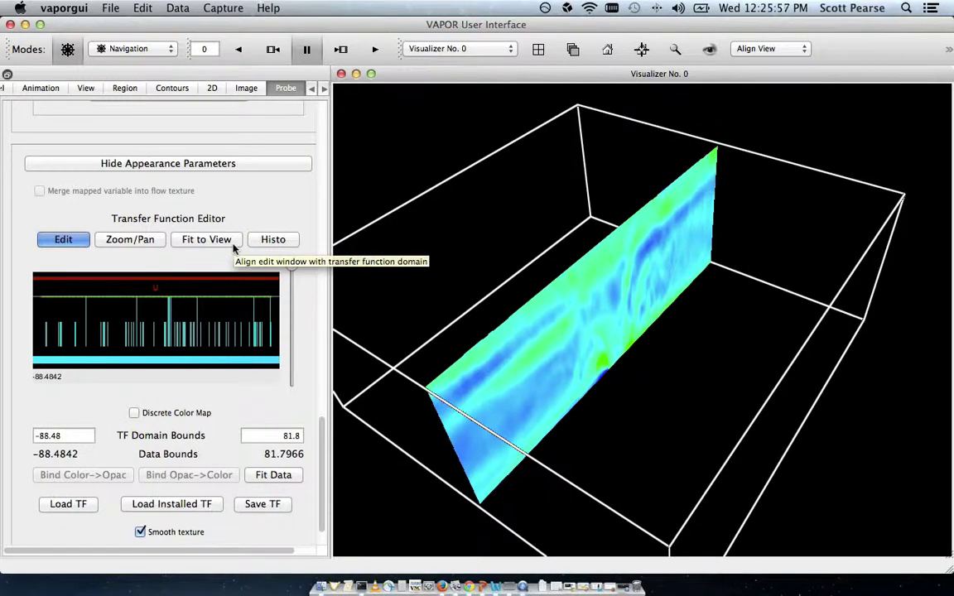
left_click(232, 244)
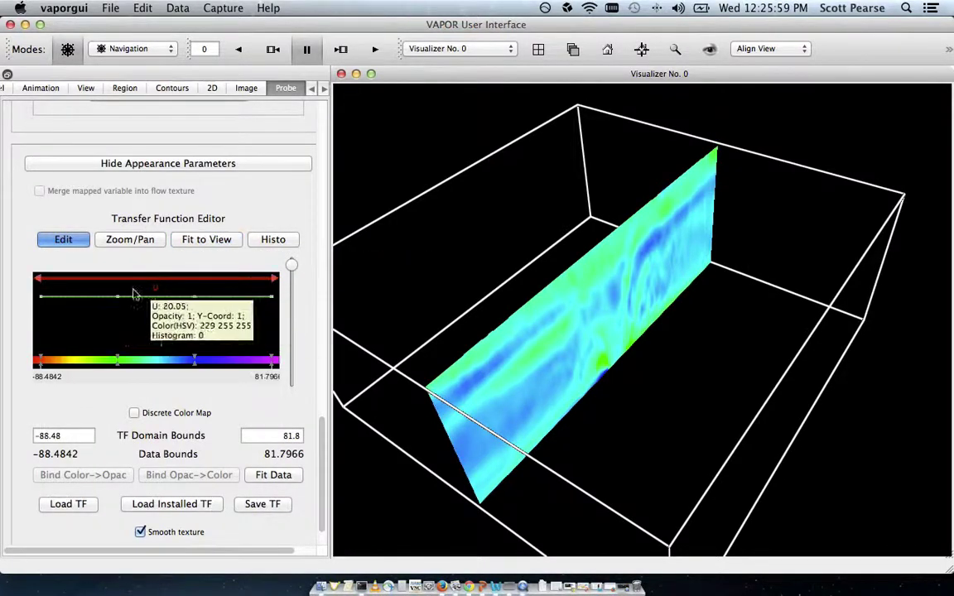
left_click(291, 244)
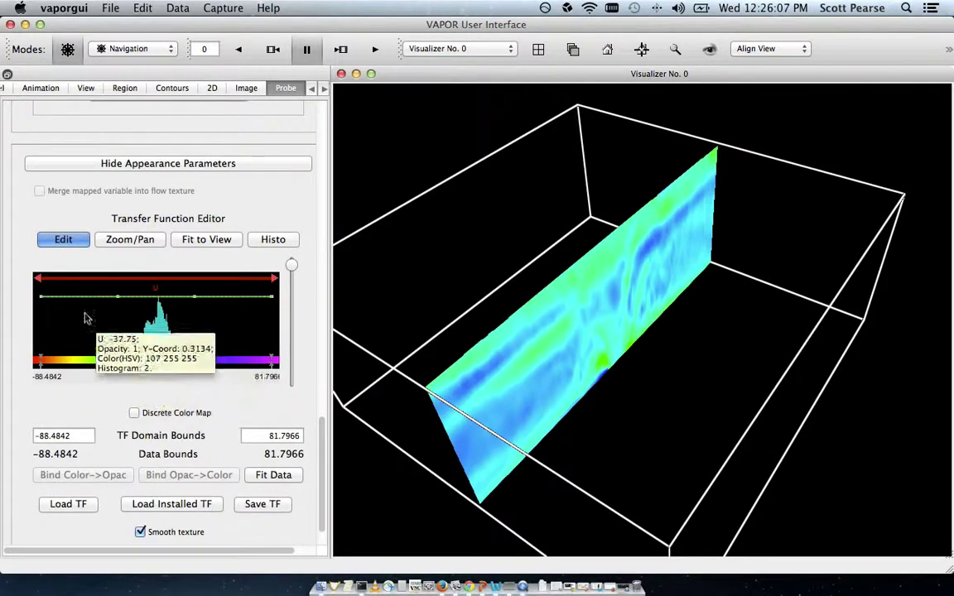
Narrow the colour map bounds to U -32.8883 to 15.1916 and refresh the view and histogram
left_click_drag(39, 280, 113, 280)
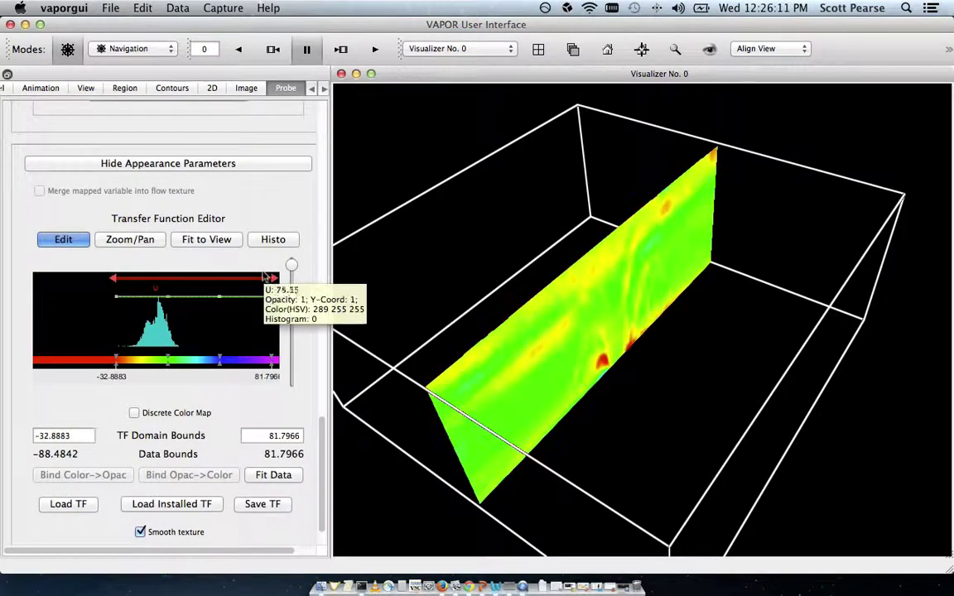
left_click_drag(273, 279, 186, 276)
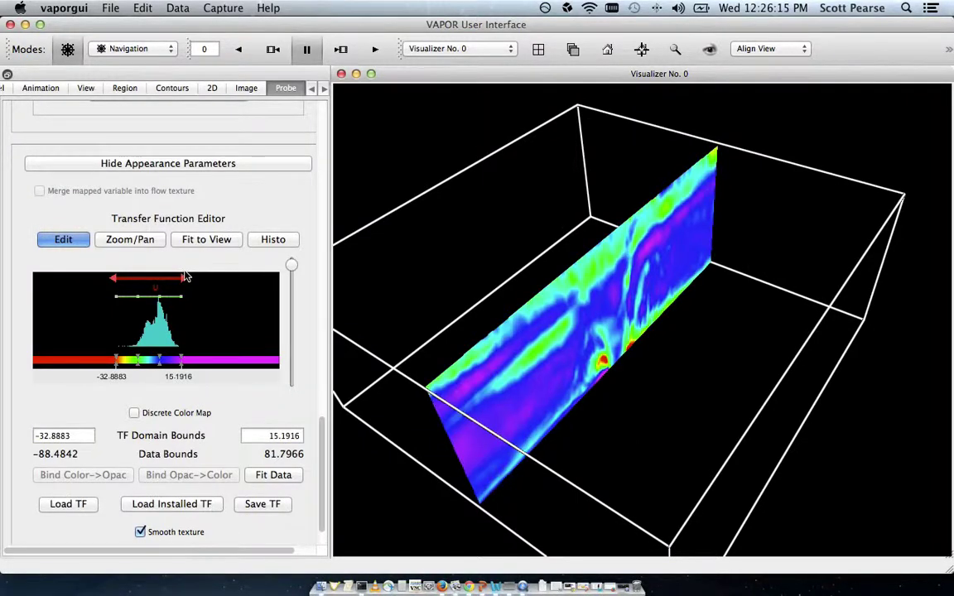
left_click(224, 244)
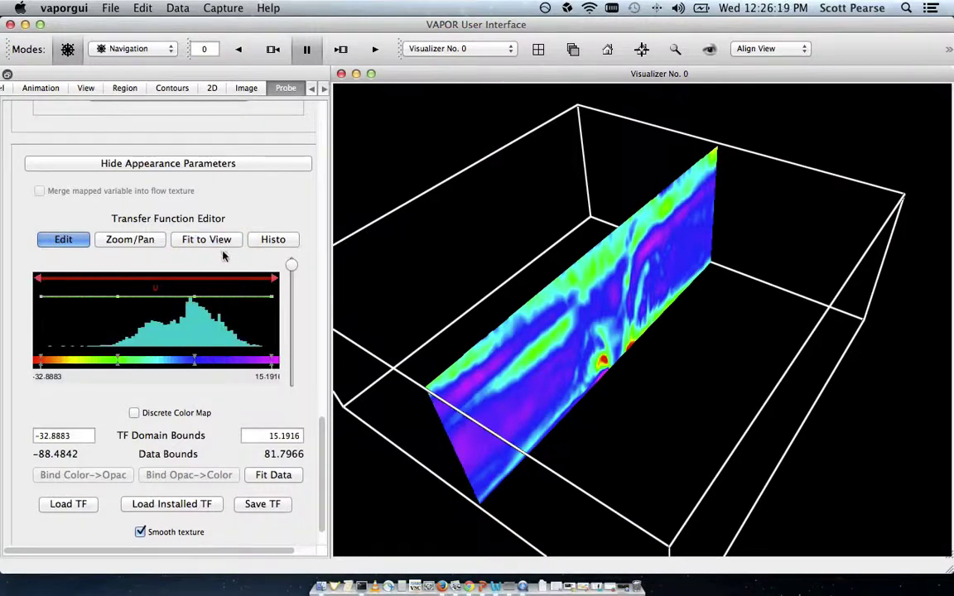
left_click(272, 239)
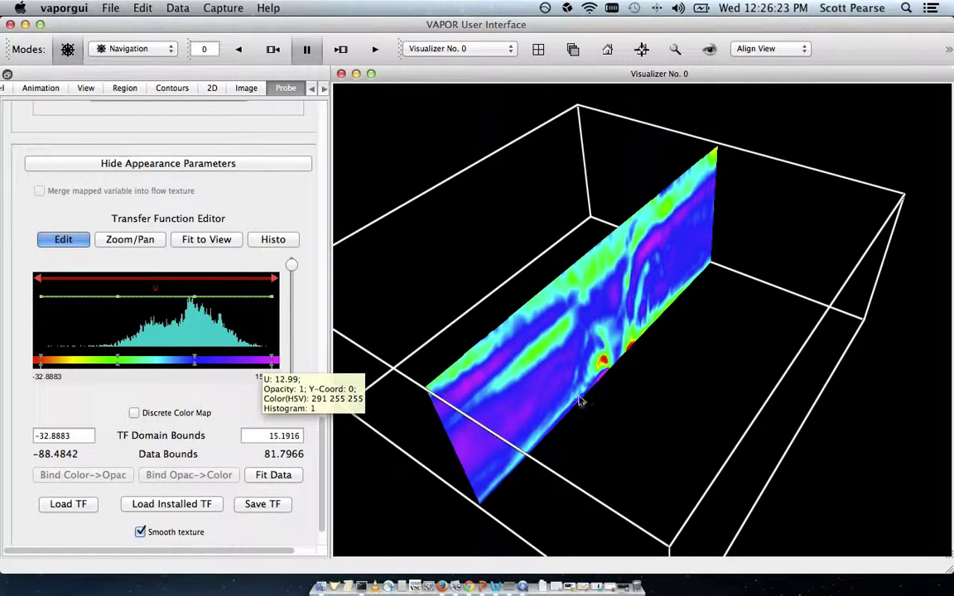
Orbit, zoom and pan so the vertical U slice faces front and fills the view
left_click_drag(602, 409, 578, 250)
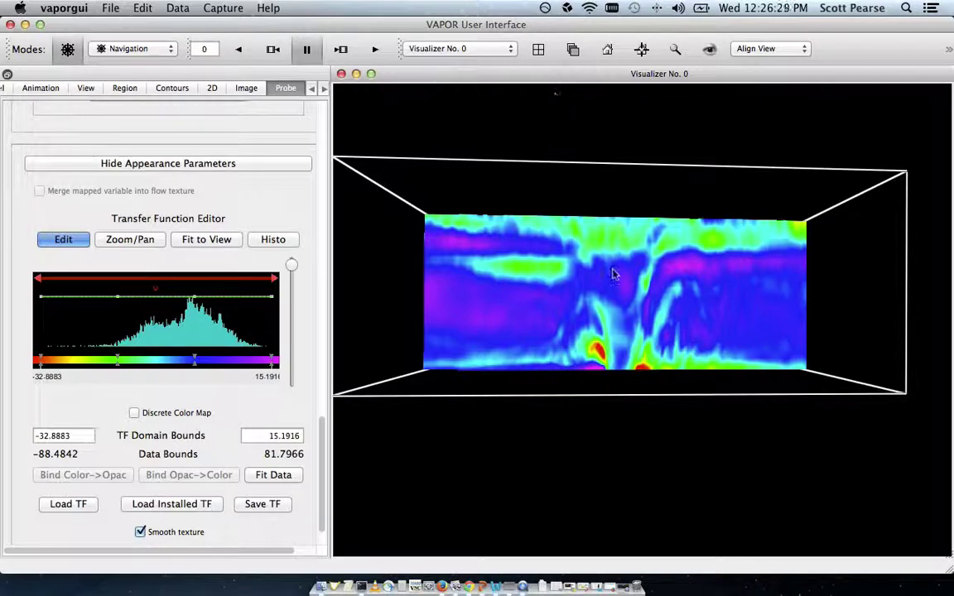
right_click_drag(613, 372, 615, 291)
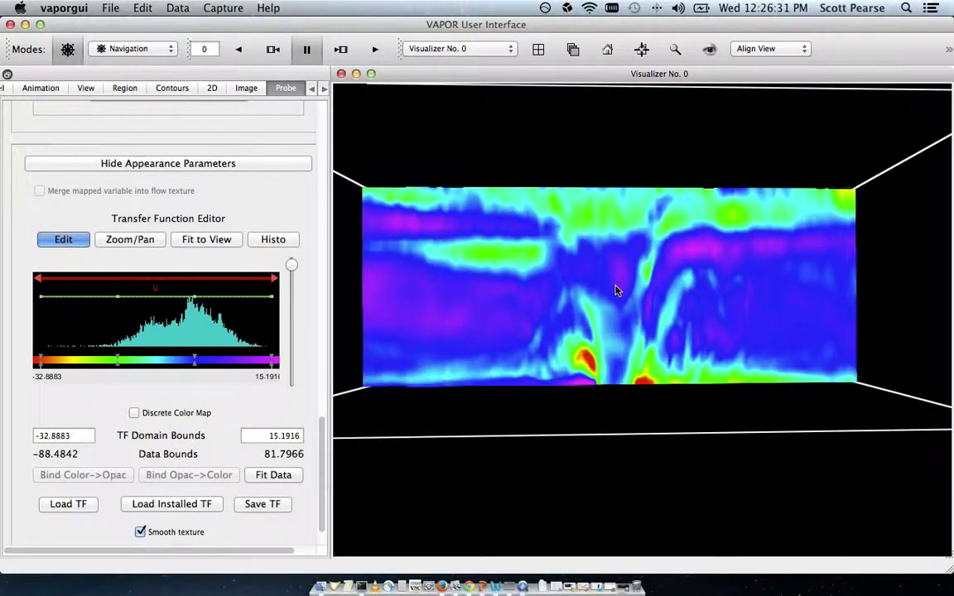
middle_click_drag(615, 290, 624, 298)
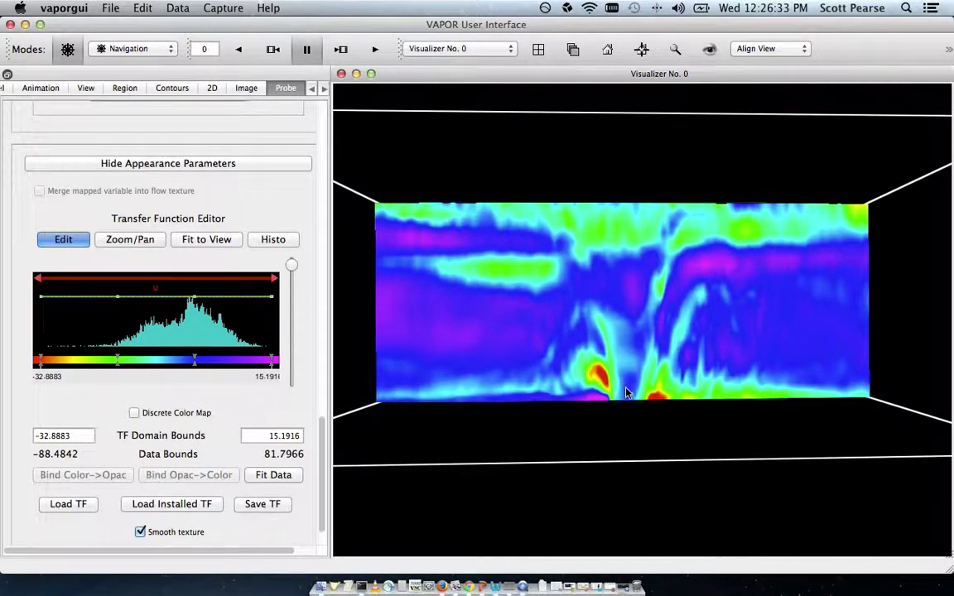
mouse_move(194, 367)
Pick the red hotspot in the Cross-Section View (U -37.1169), then return to Navigation mode
left_click_drag(318, 468, 324, 321)
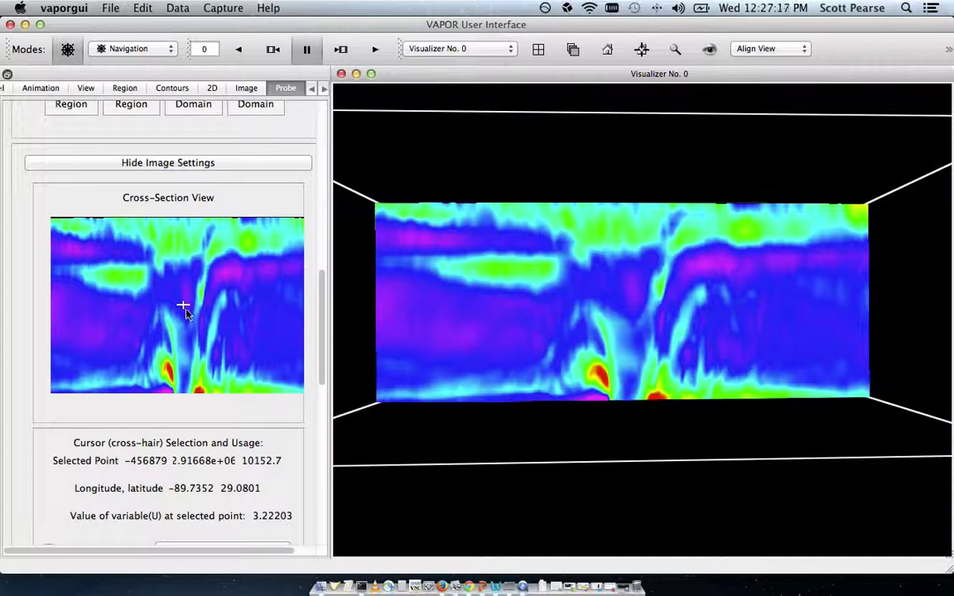
scroll(326, 315, "down", 3)
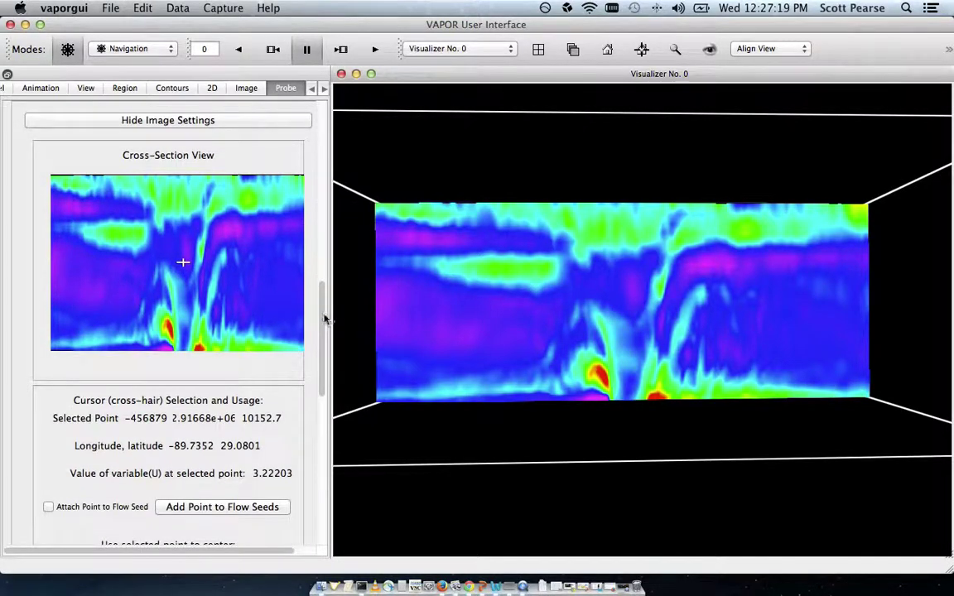
left_click(173, 333)
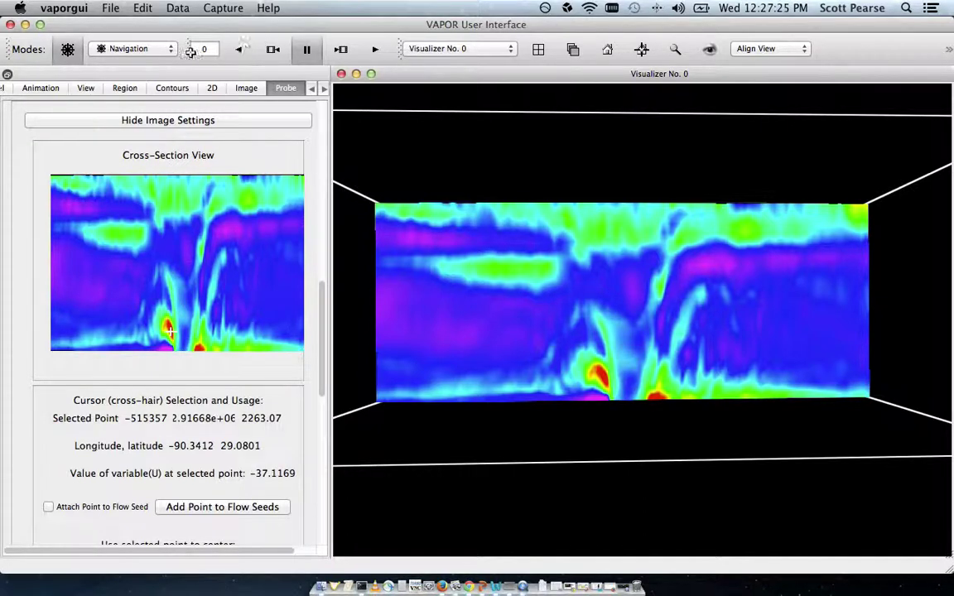
left_click(164, 53)
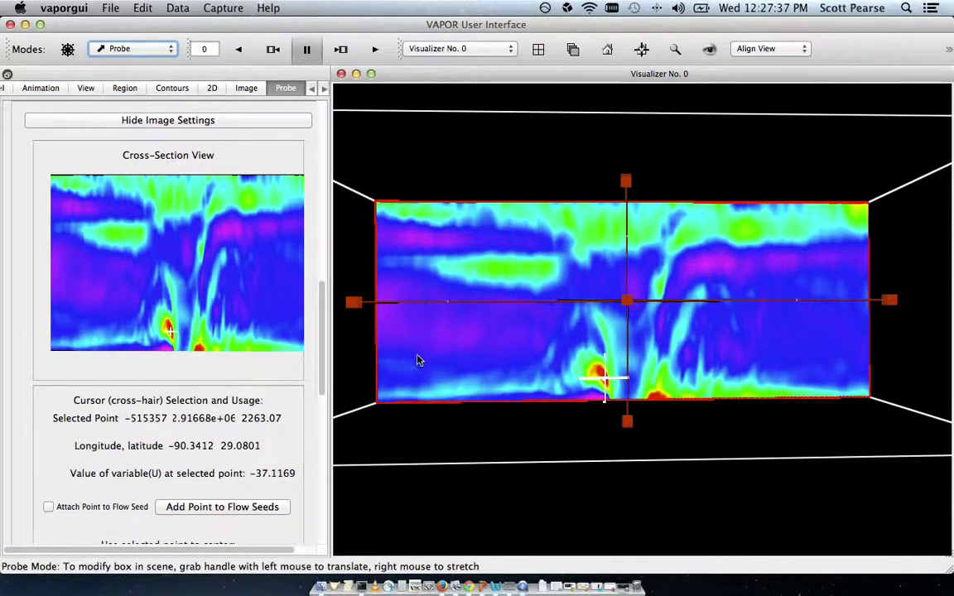
left_click(149, 49)
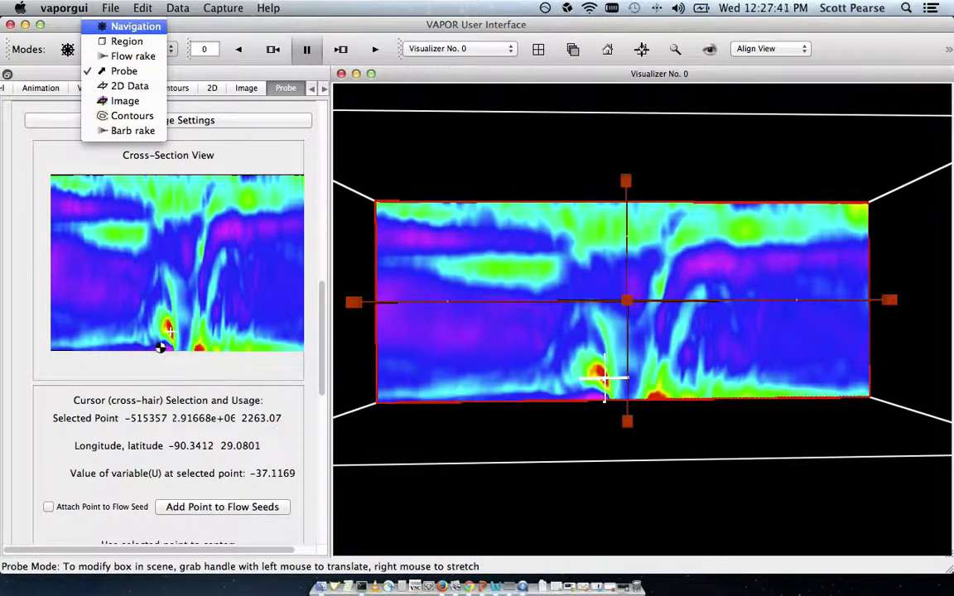
key("Return")
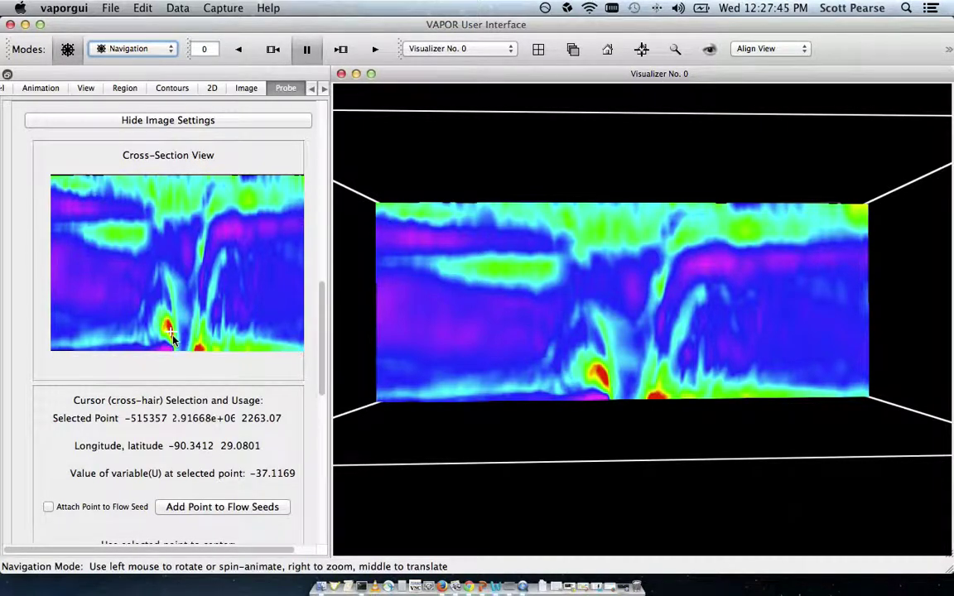
Add the hotspot point to the flow seeds and rotate the scene to an oblique view
left_click(228, 511)
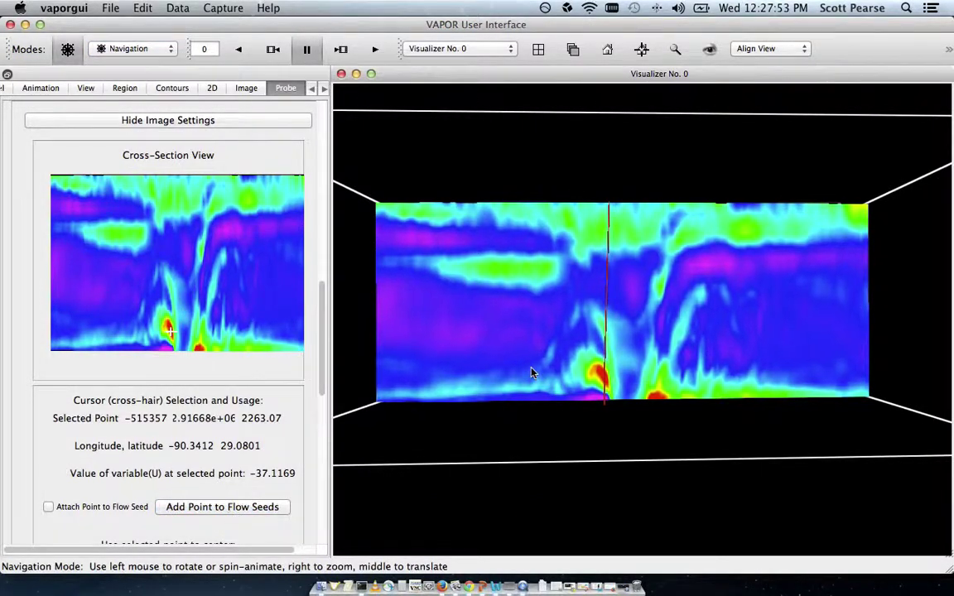
mouse_move(472, 370)
left_mouse_down()
mouse_move(464, 365)
mouse_move(465, 382)
left_mouse_up()
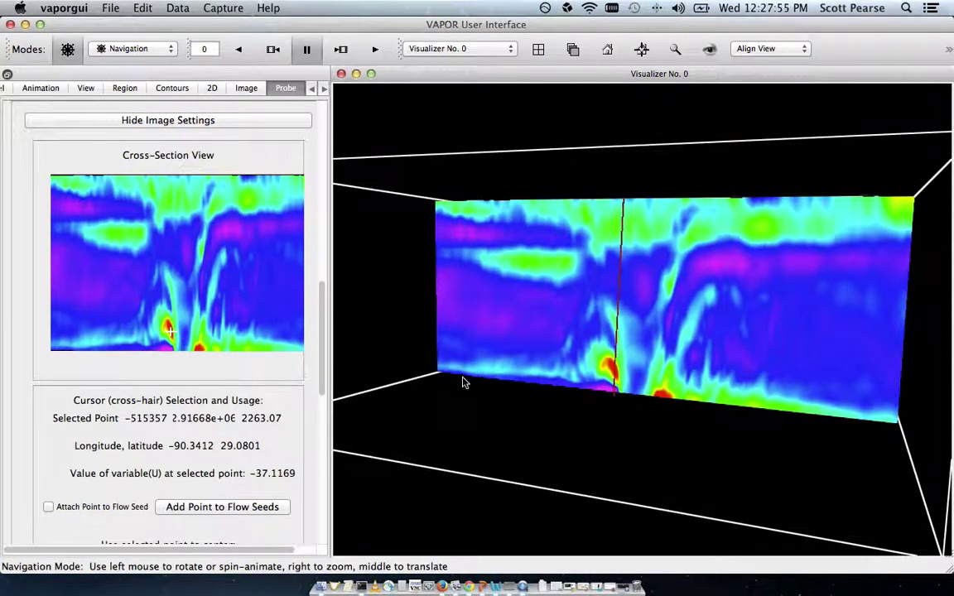
left_click(323, 88)
left_click(324, 91)
left_click(323, 90)
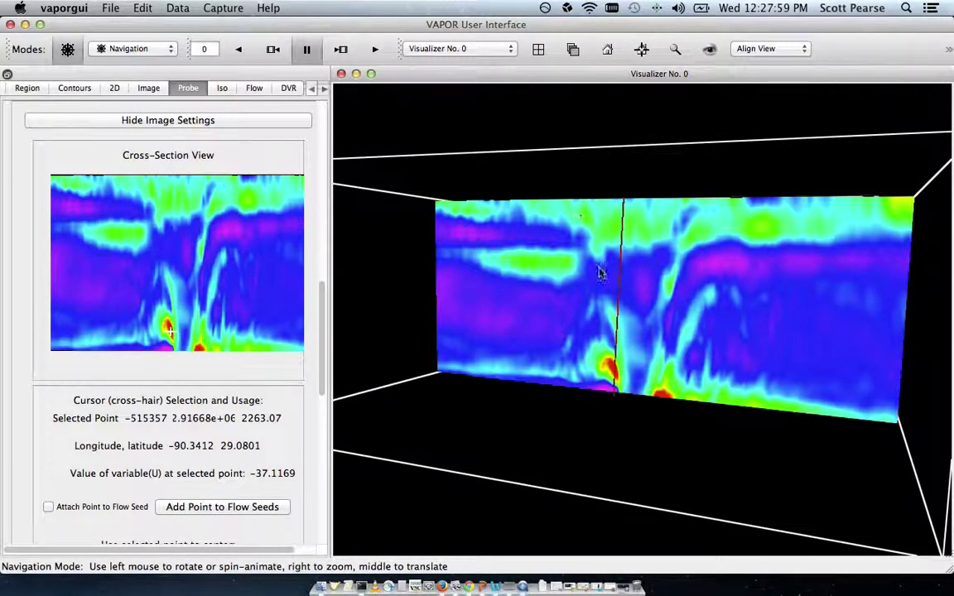
Set the flow's steady field components to U, V and W
left_click(266, 91)
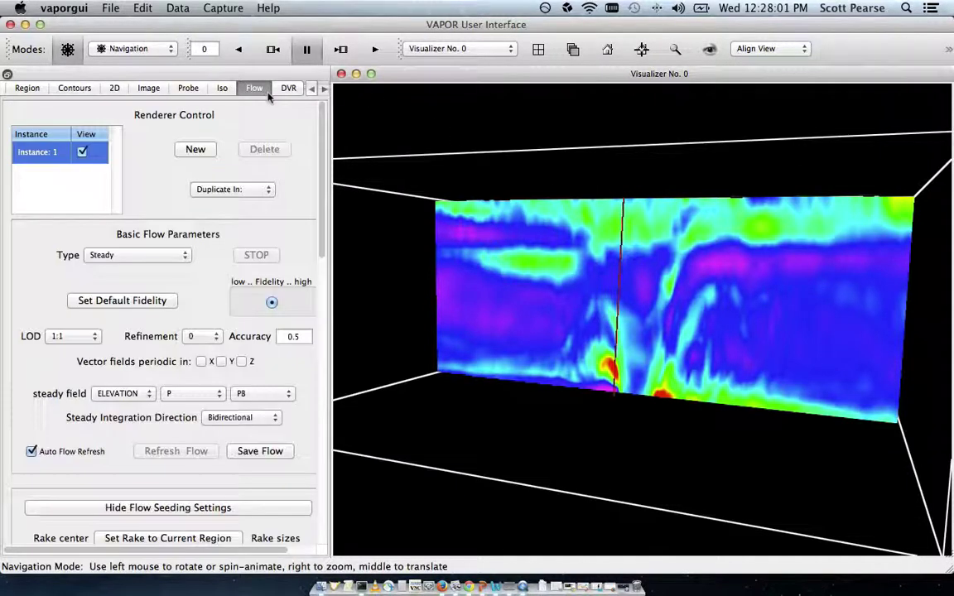
left_click(124, 393)
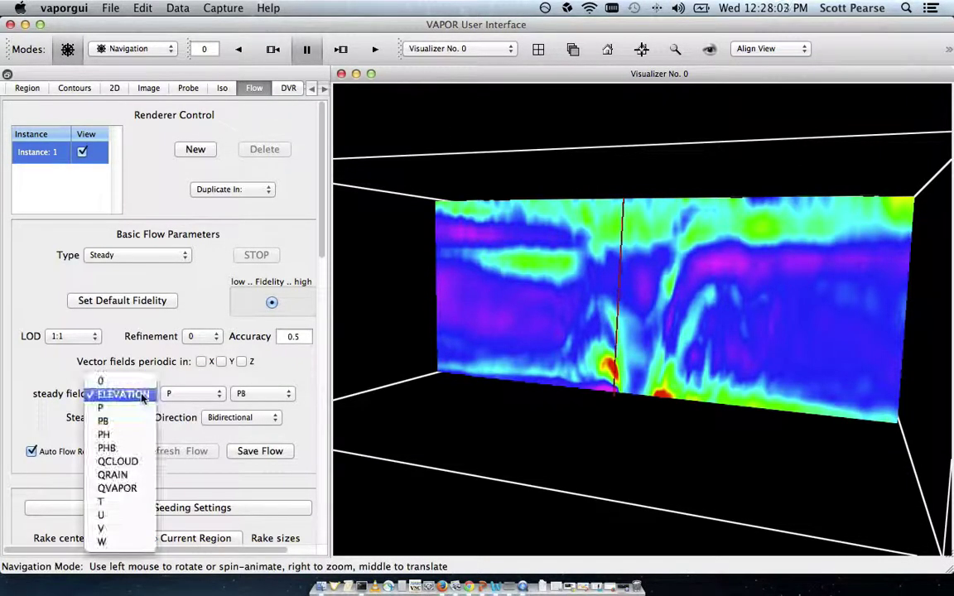
left_click(139, 515)
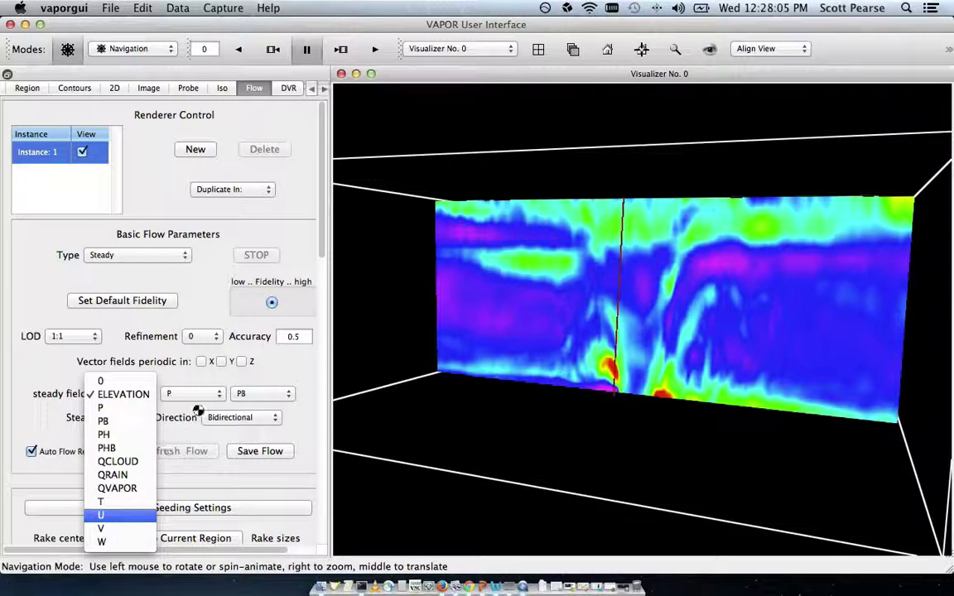
left_click(203, 393)
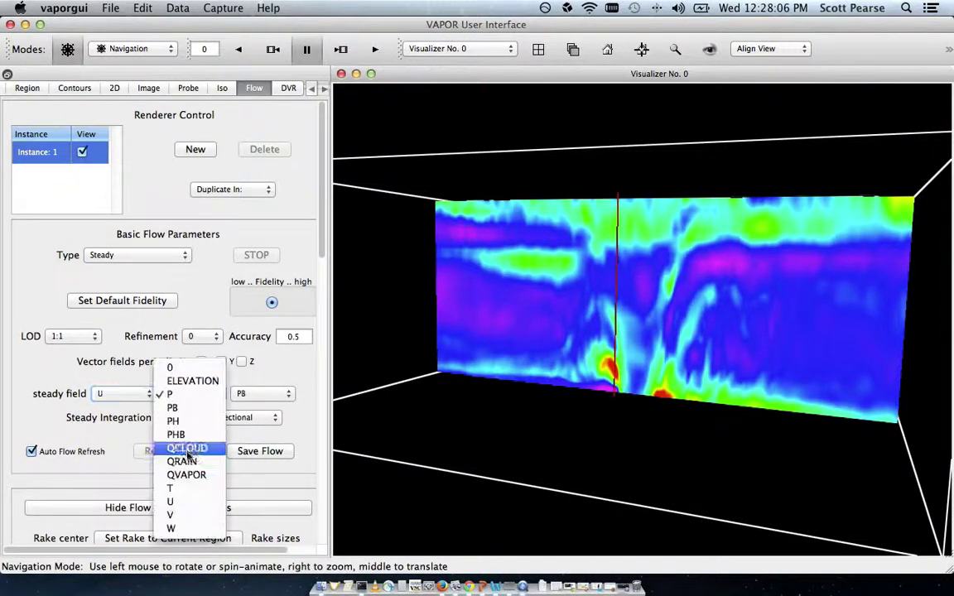
left_click(193, 515)
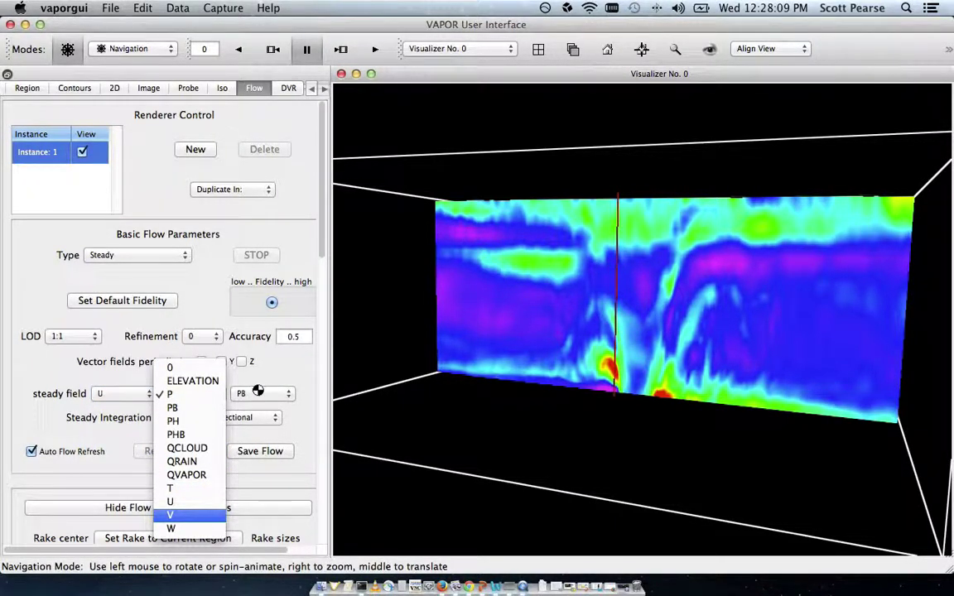
left_click(254, 391)
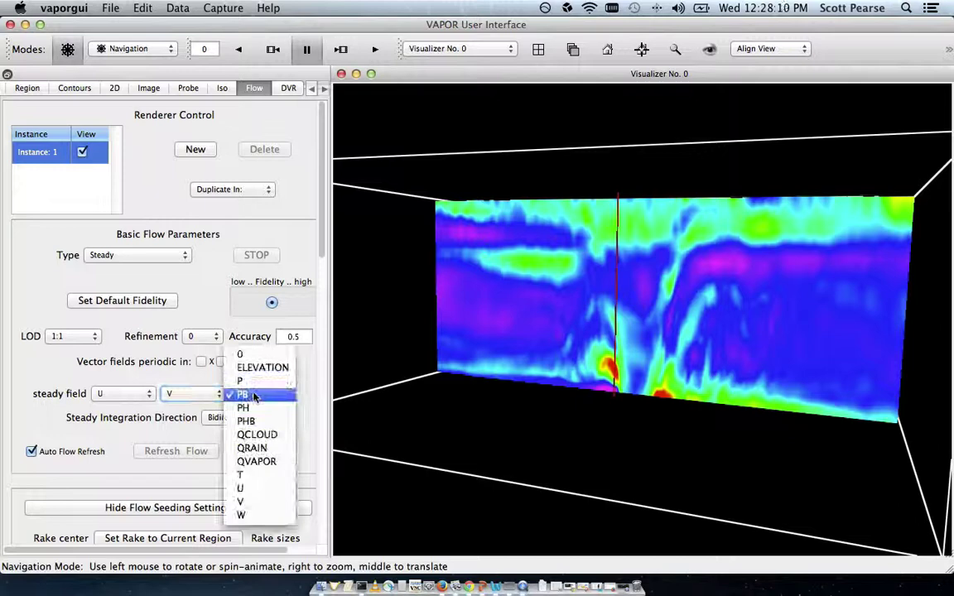
left_click(262, 516)
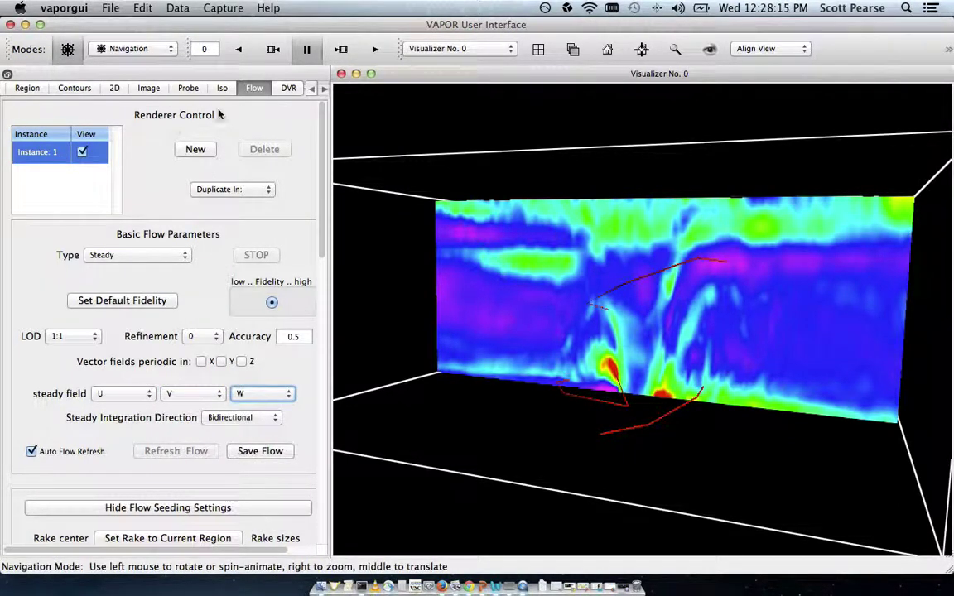
left_click(187, 87)
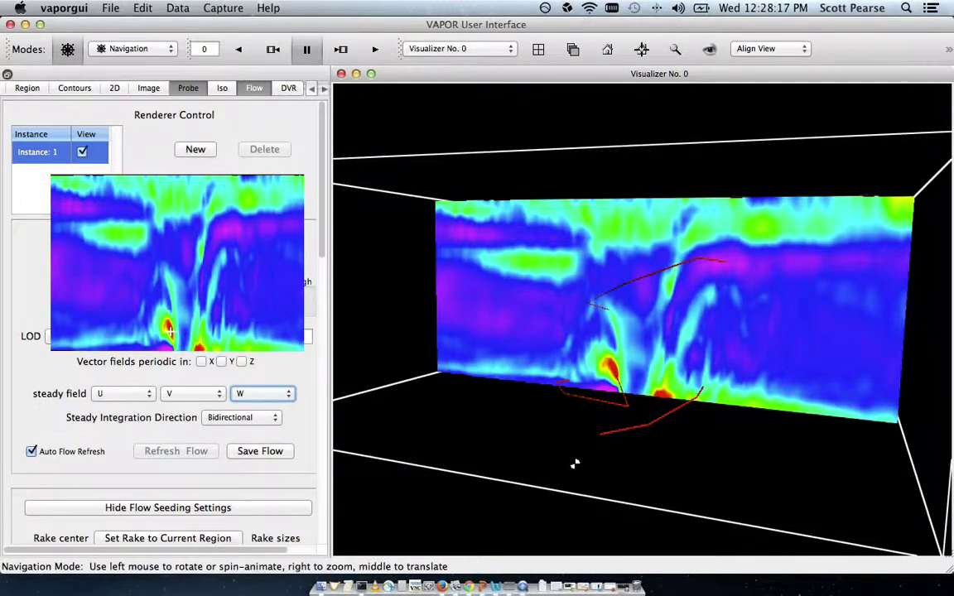
Raise line smoothness to 835.363 and flow length to 6.26434, and colour lines by Position on Flow
left_click(249, 88)
left_click_drag(319, 242, 335, 395)
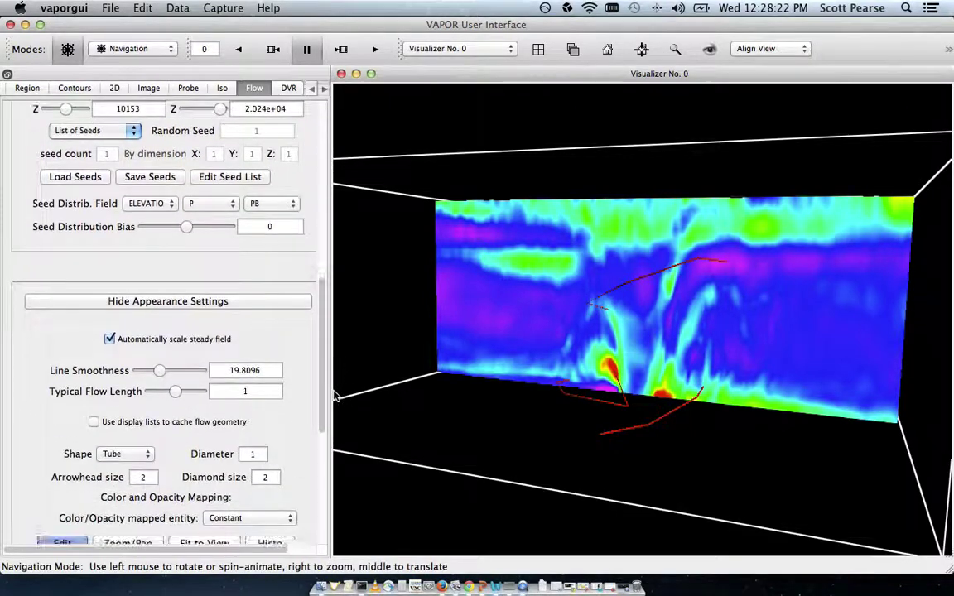
left_click(189, 374)
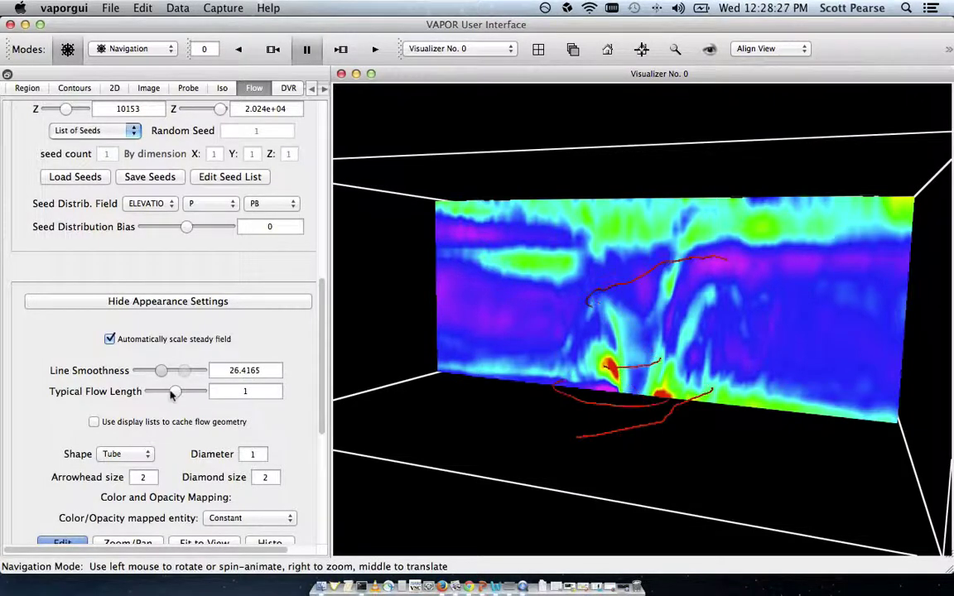
left_click(182, 370)
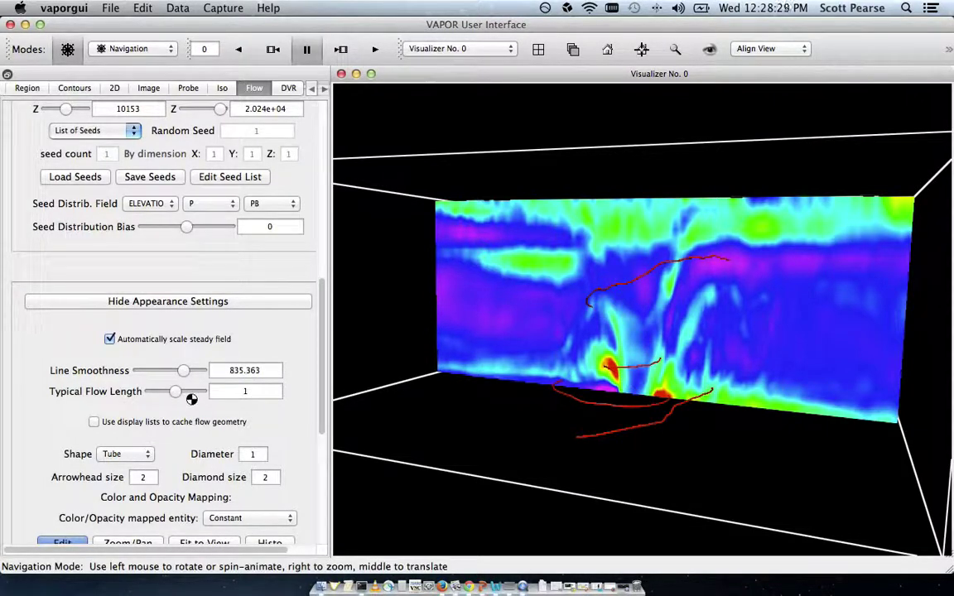
left_click(189, 394)
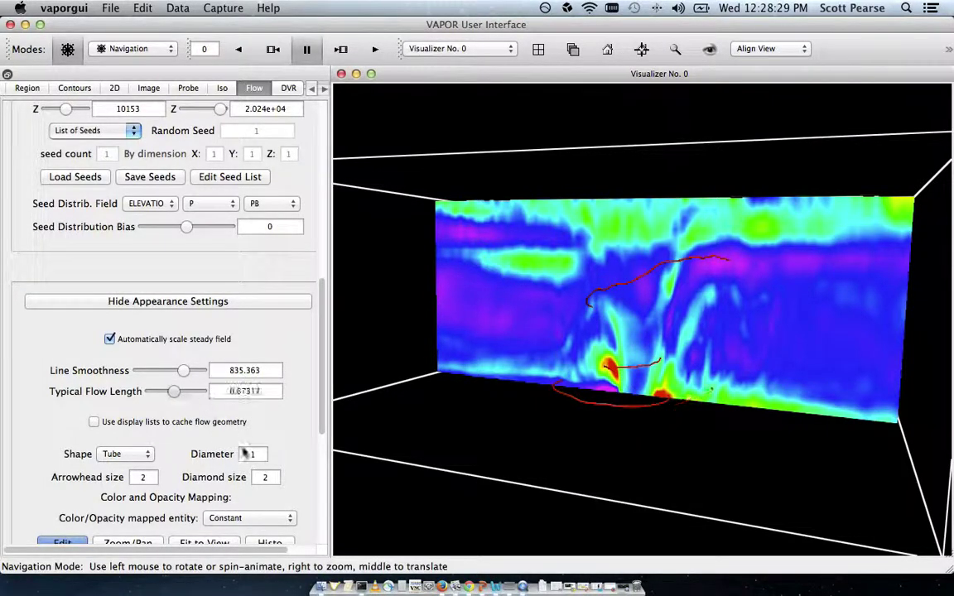
left_click(274, 518)
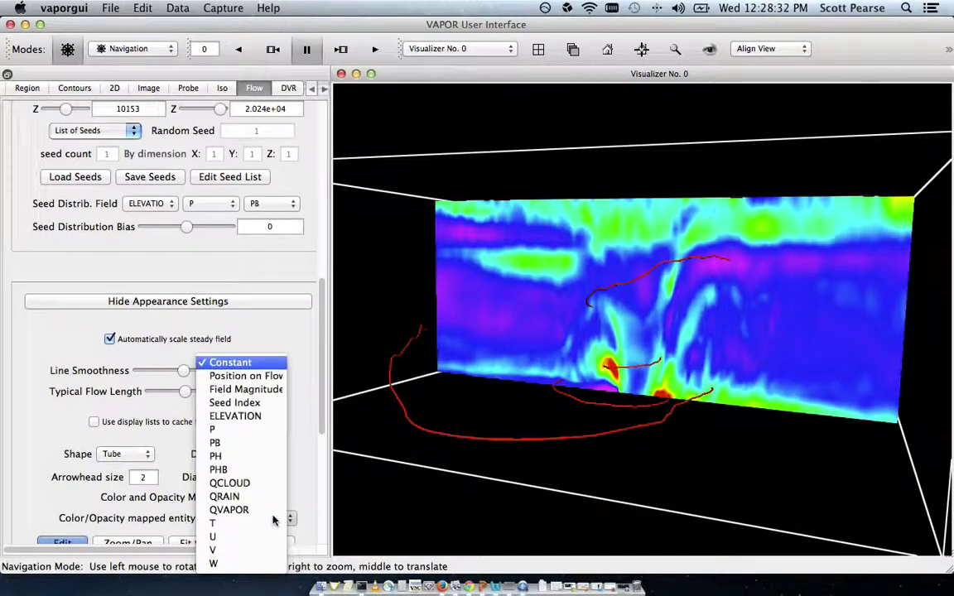
left_click(286, 378)
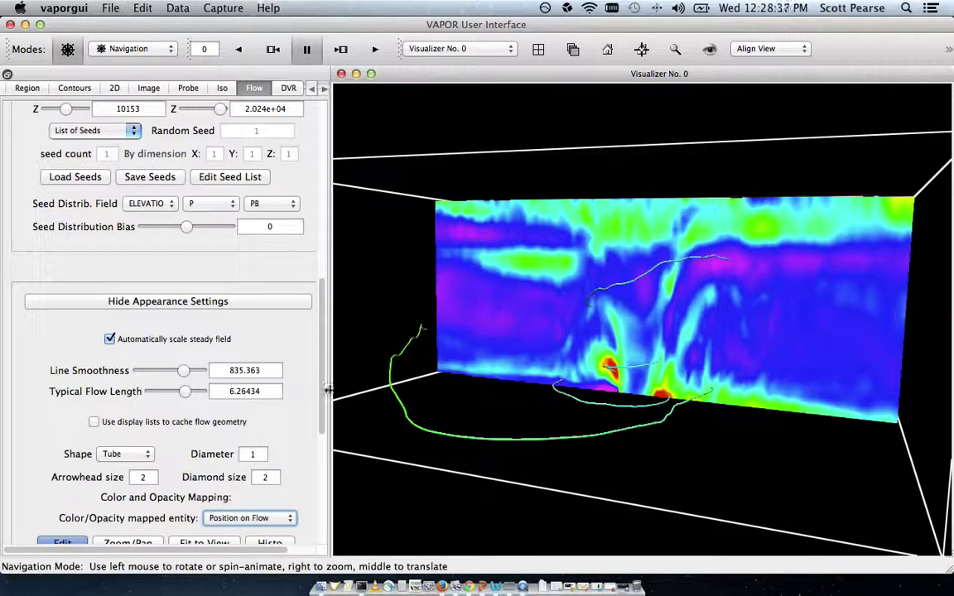
Add several flow seeds from probed points near the bottom of the cross-section
left_click(190, 89)
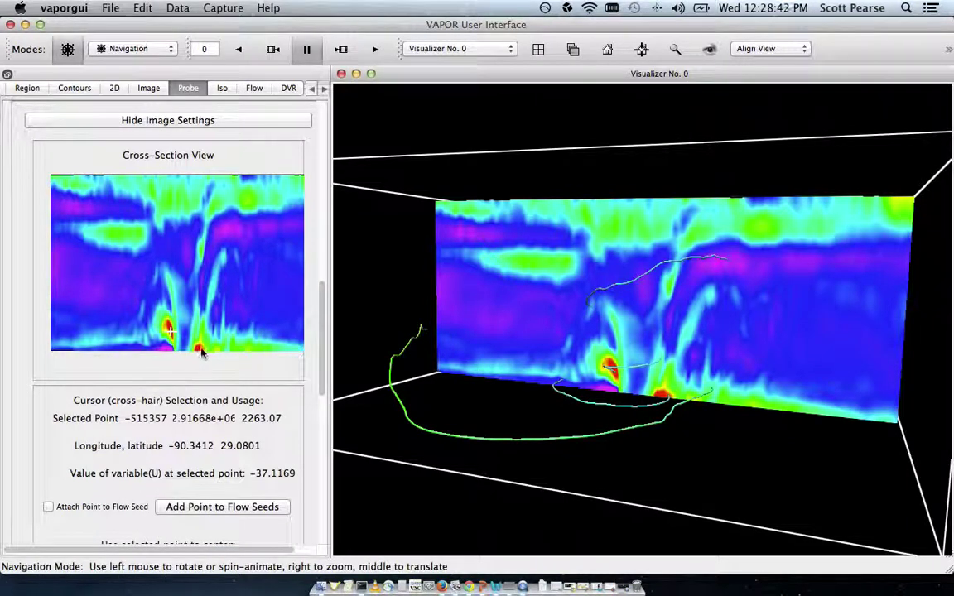
left_click(213, 506)
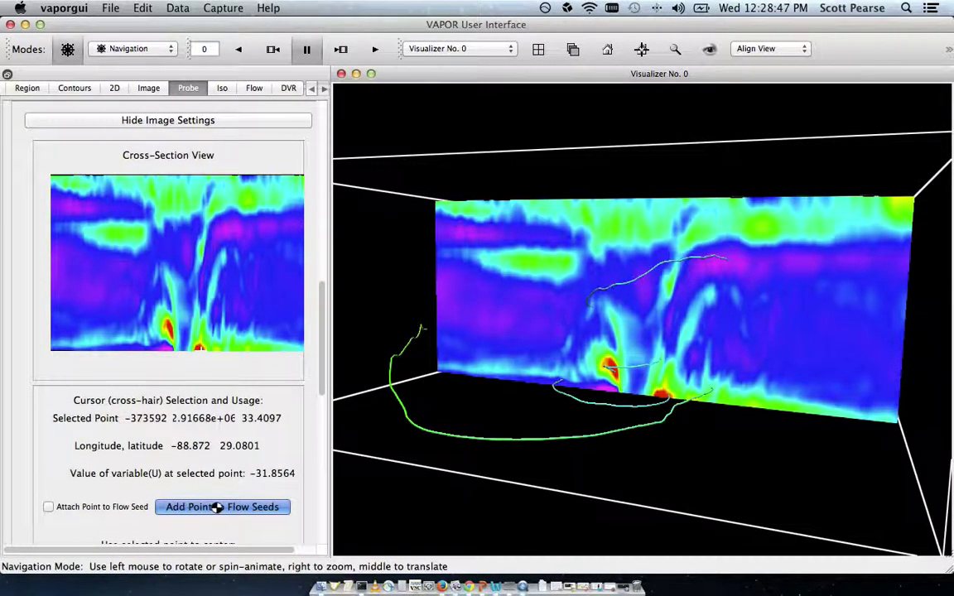
left_click(199, 350)
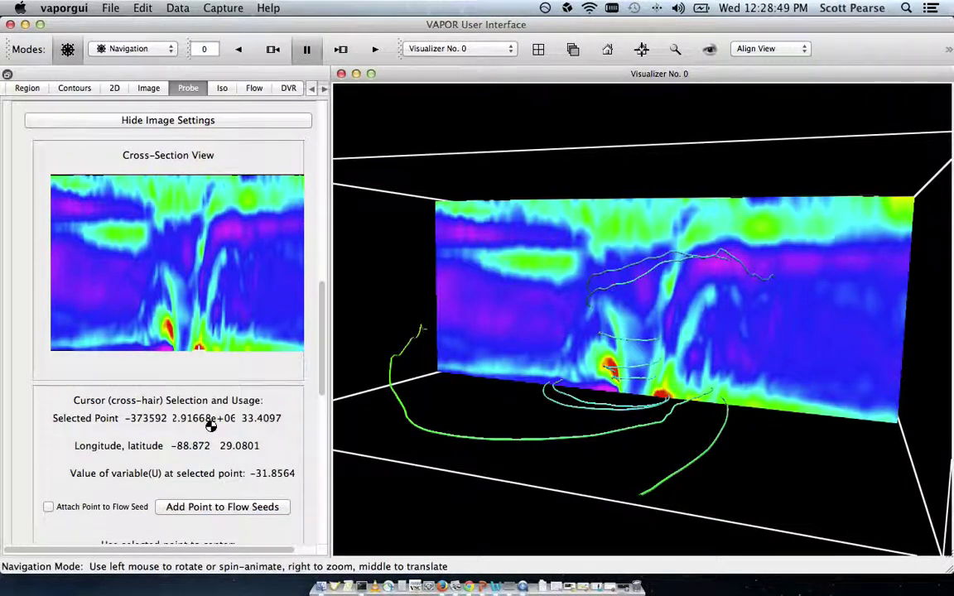
left_click(212, 506)
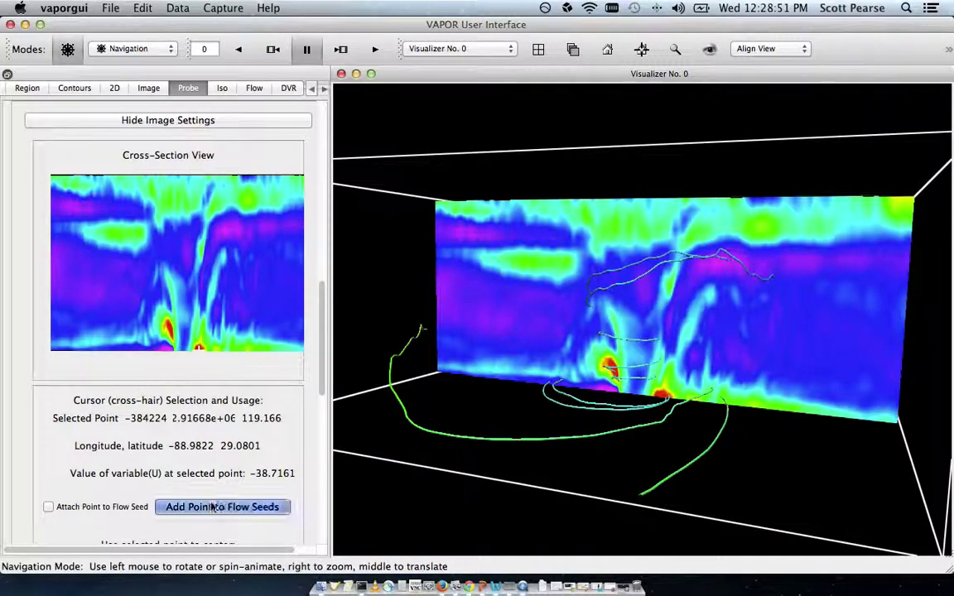
left_click(199, 347)
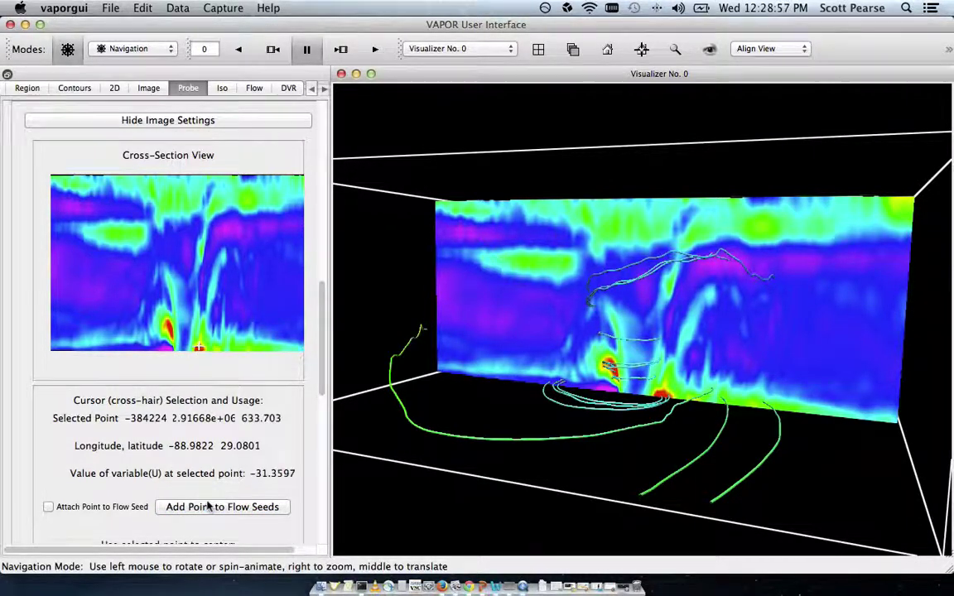
left_click(210, 508)
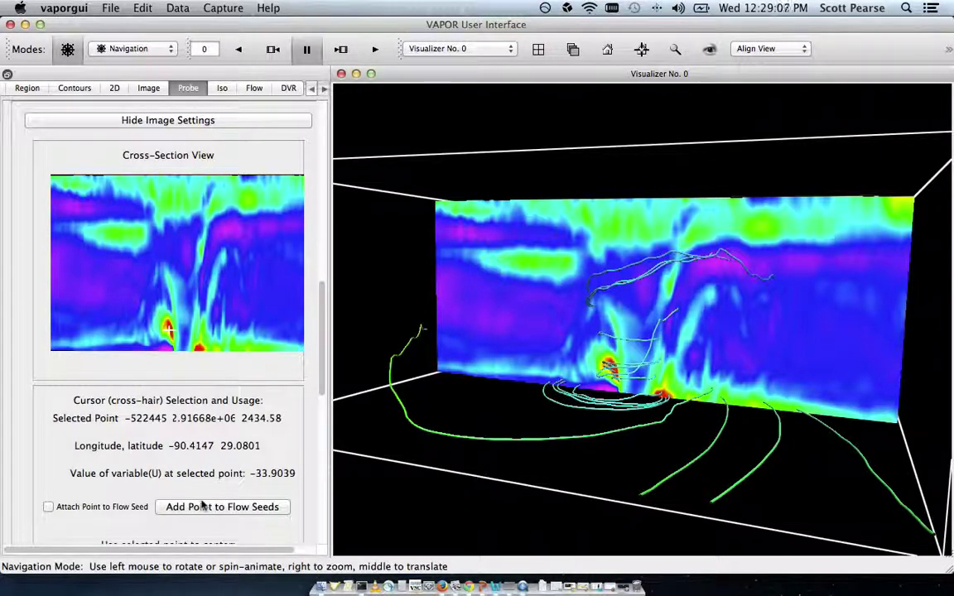
left_click(201, 506)
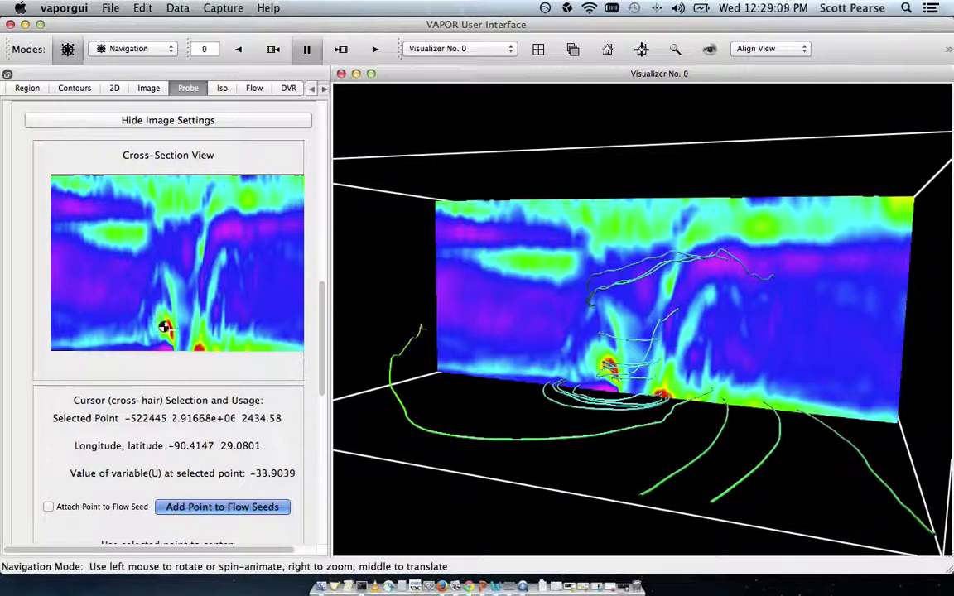
left_click(236, 507)
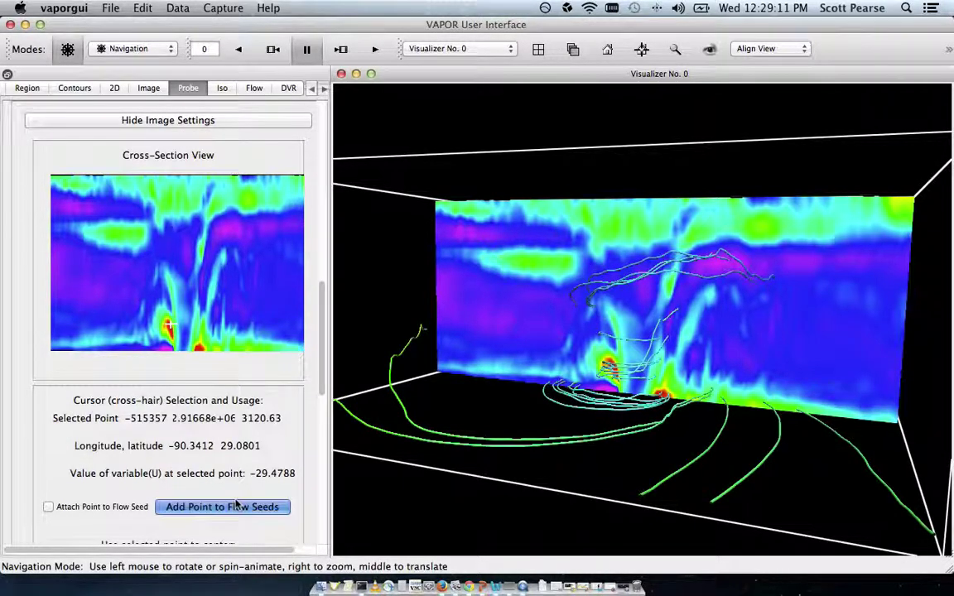
Add flow seeds from points in the upper middle and upper left of the cross-section
left_click(203, 251)
left_click(222, 510)
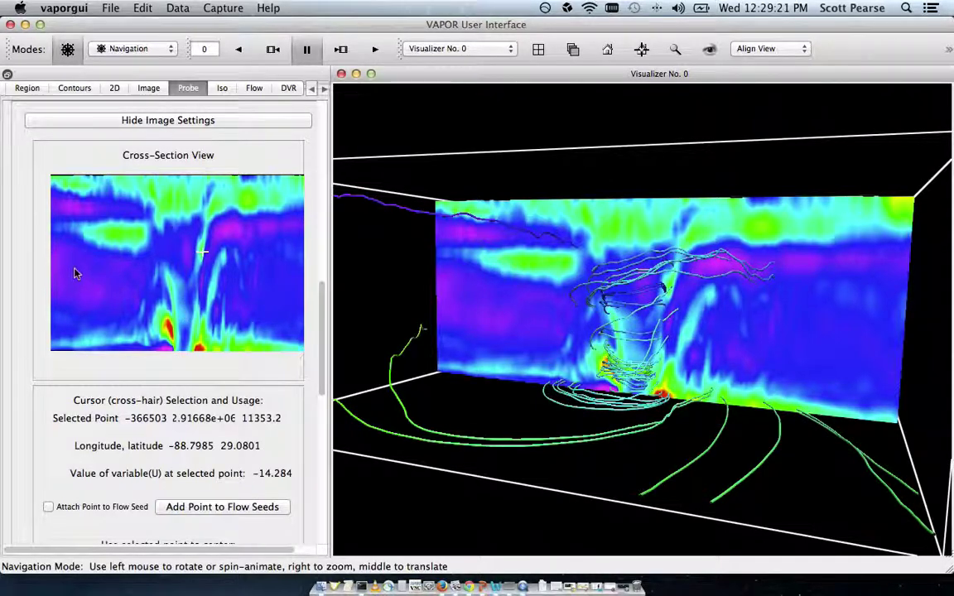
left_click(71, 206)
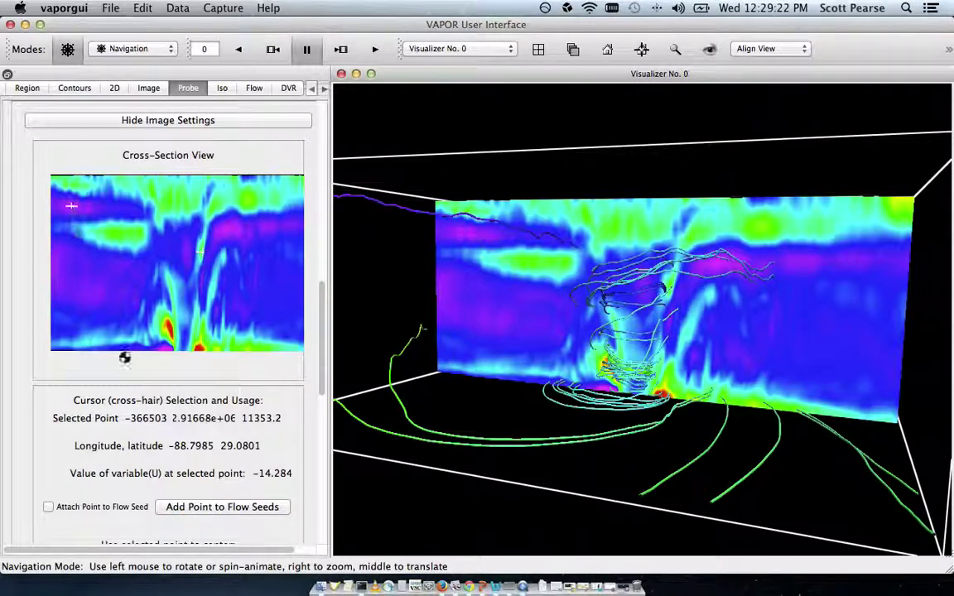
left_click(189, 505)
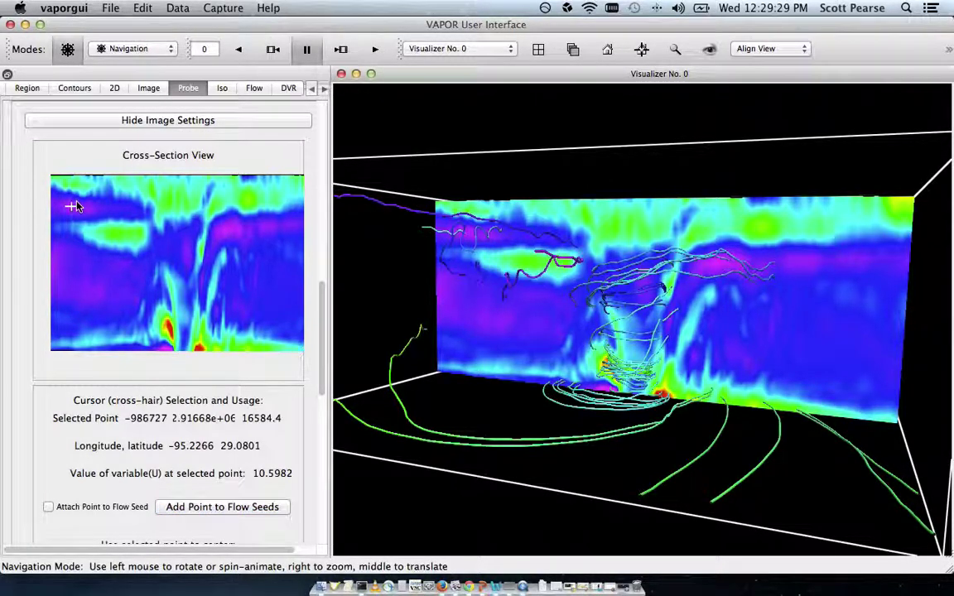
left_click(74, 201)
left_click(189, 507)
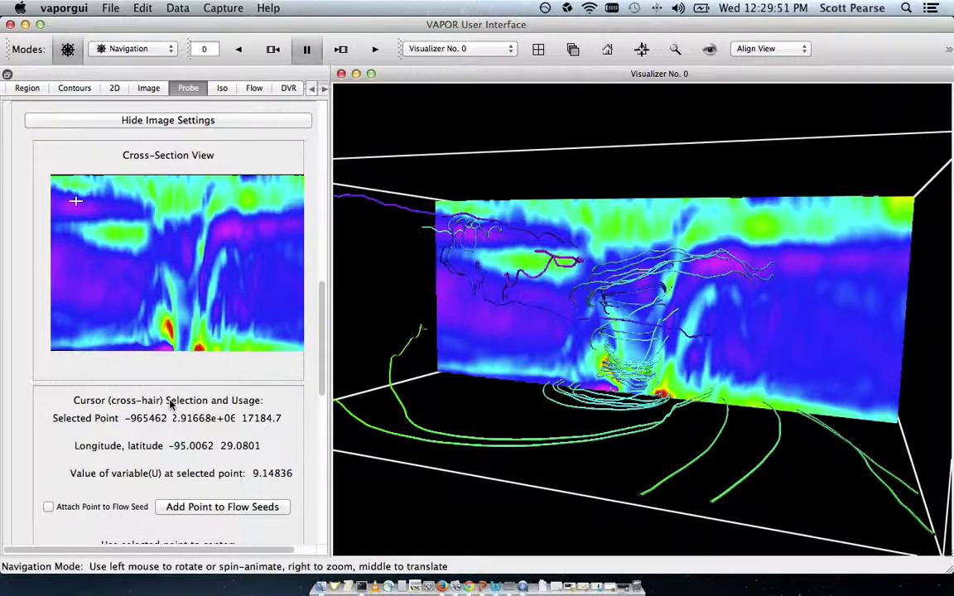
right_click(524, 572)
left_click(284, 404)
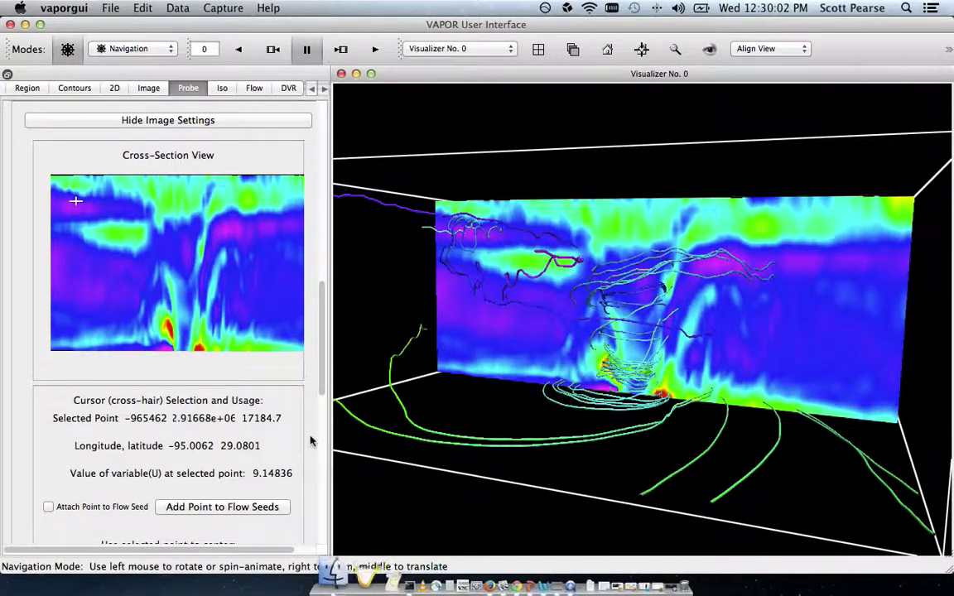